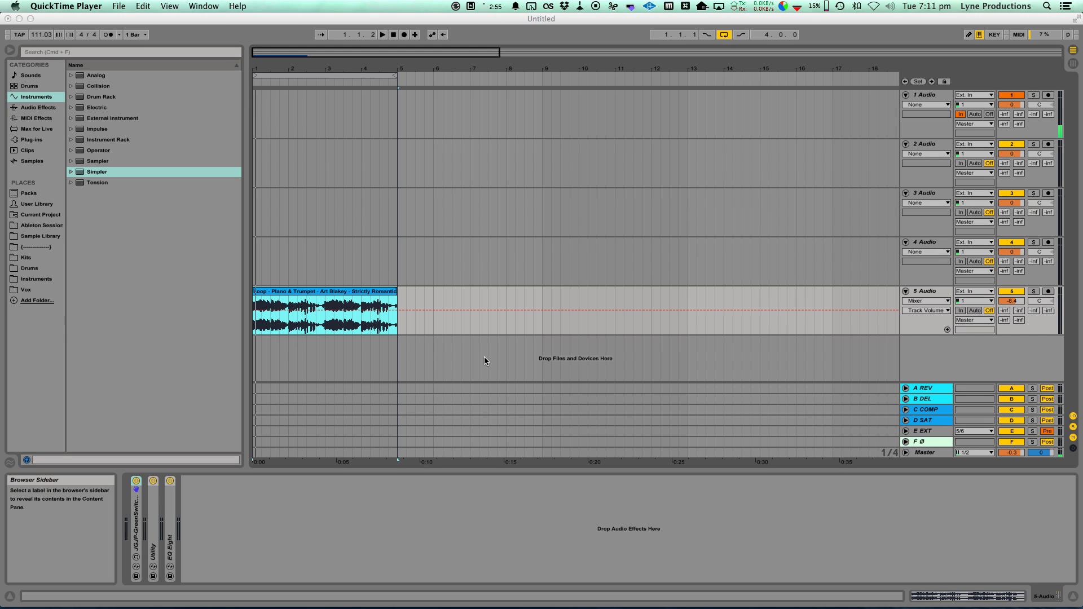
Play back the piano and trumpet loop on track 5 Audio
left_click(294, 302)
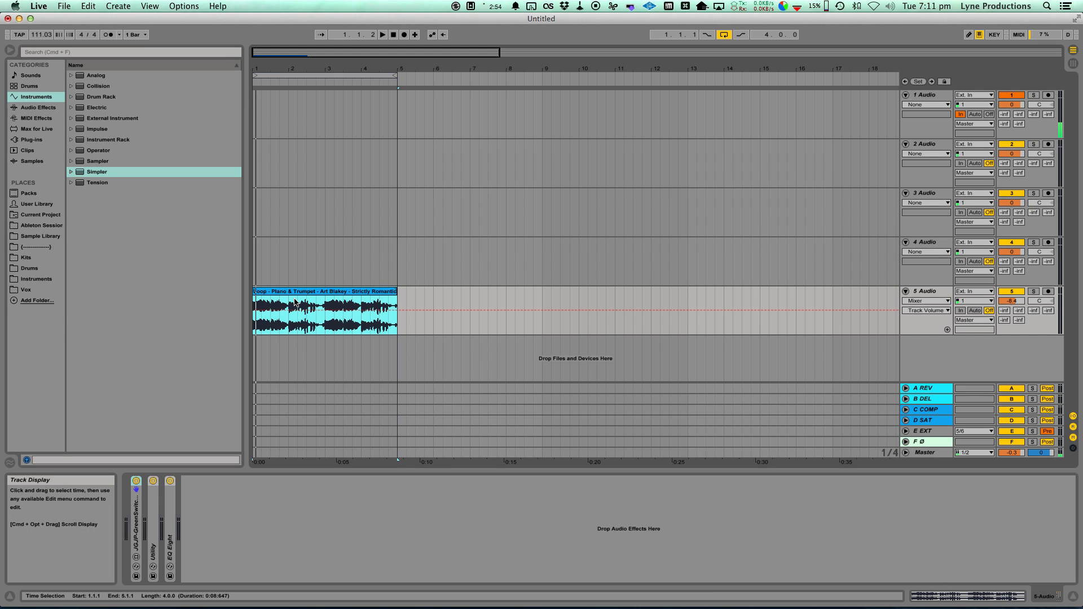
key("space")
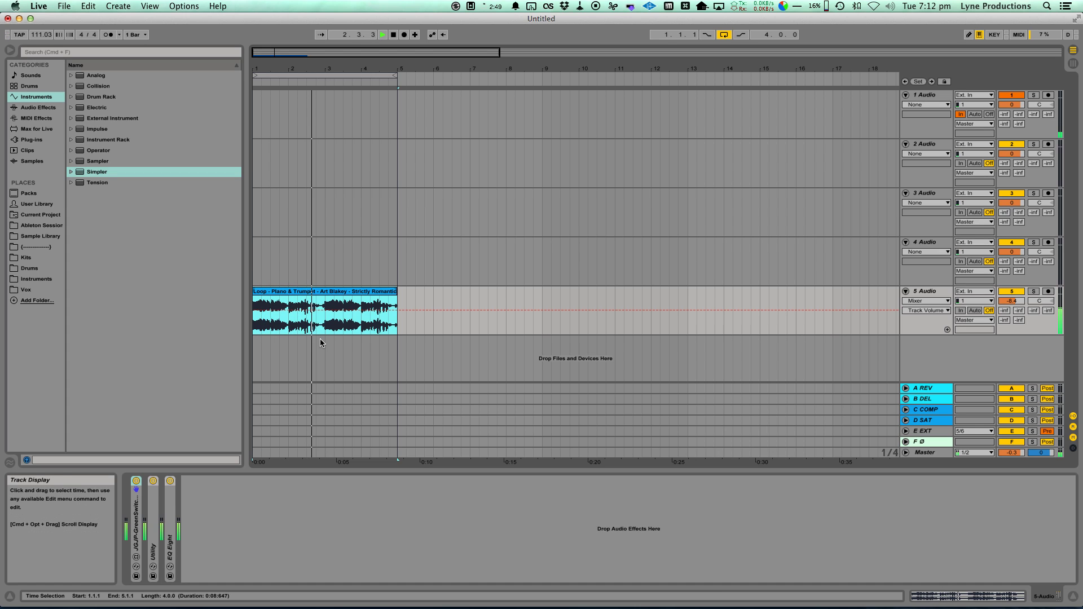
Review the slicing presets available for slicing the loop to a new MIDI track, cancel without slicing, and stop playback
right_click(316, 297)
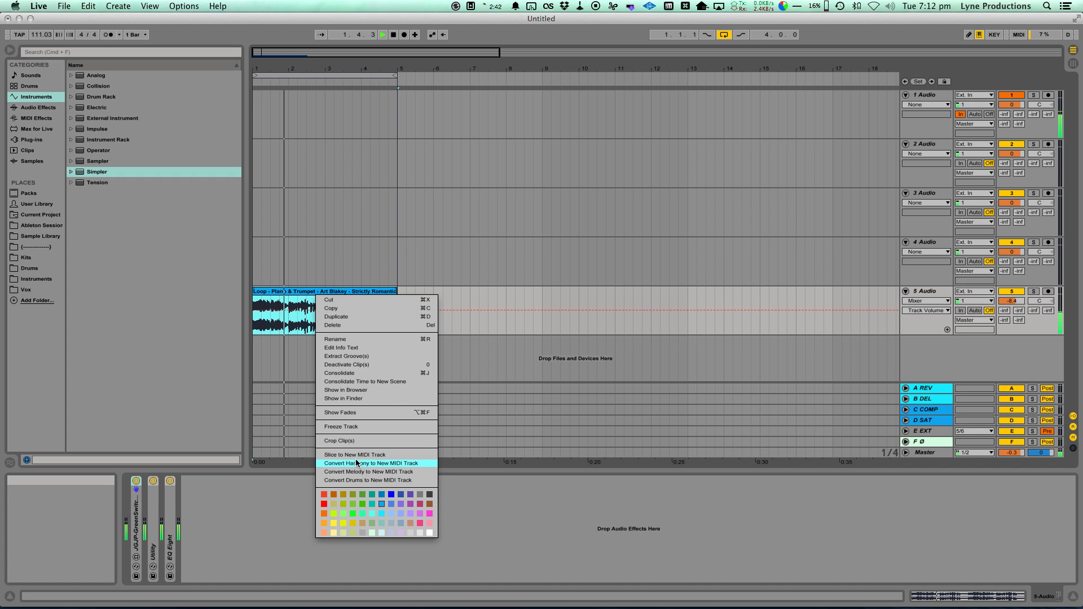
left_click(373, 456)
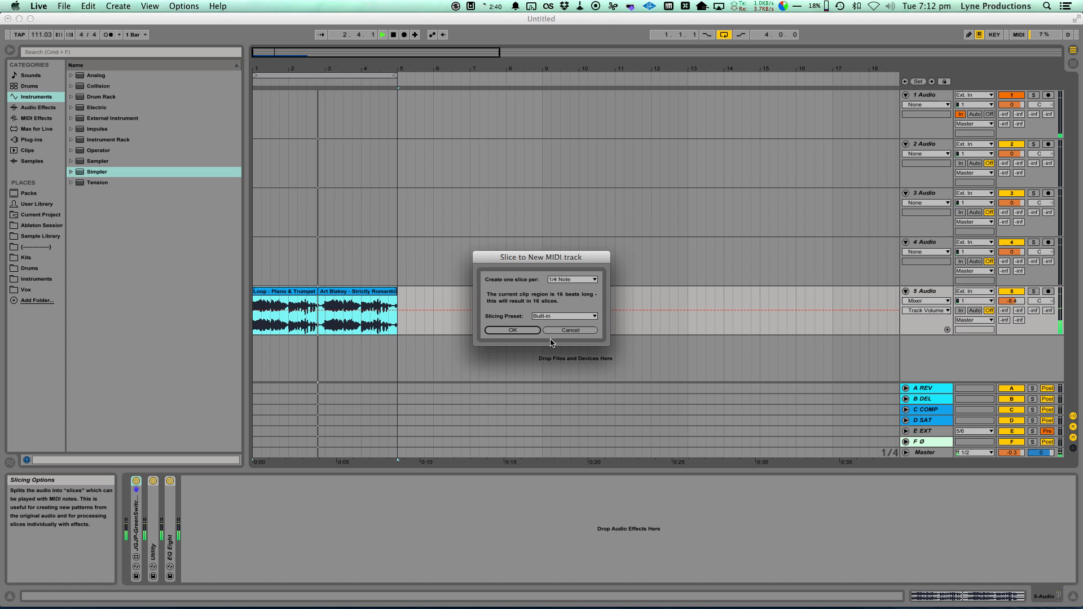
left_click(573, 320)
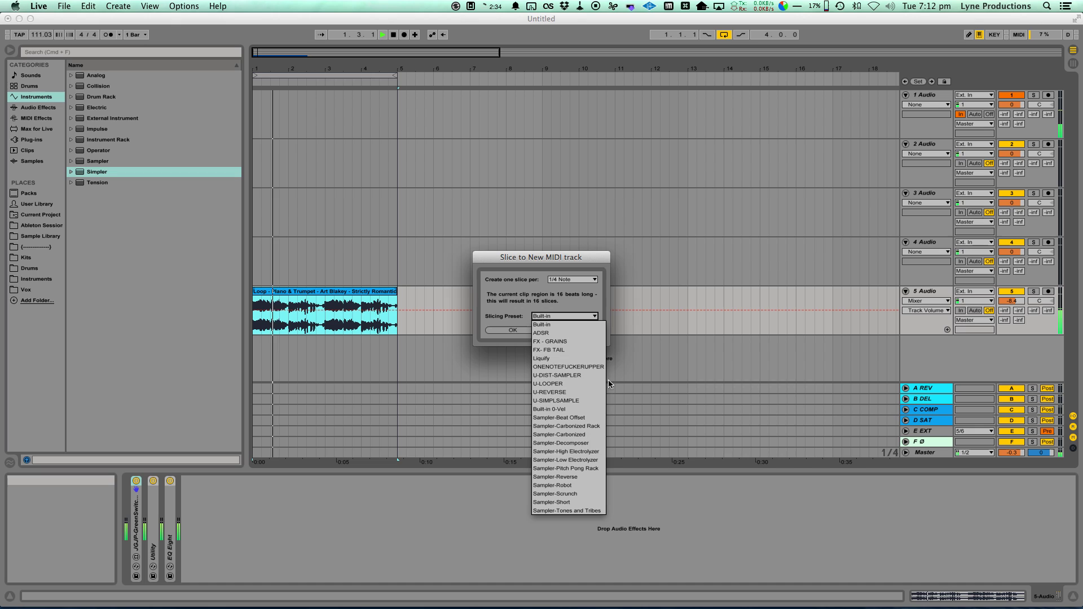
left_click(568, 325)
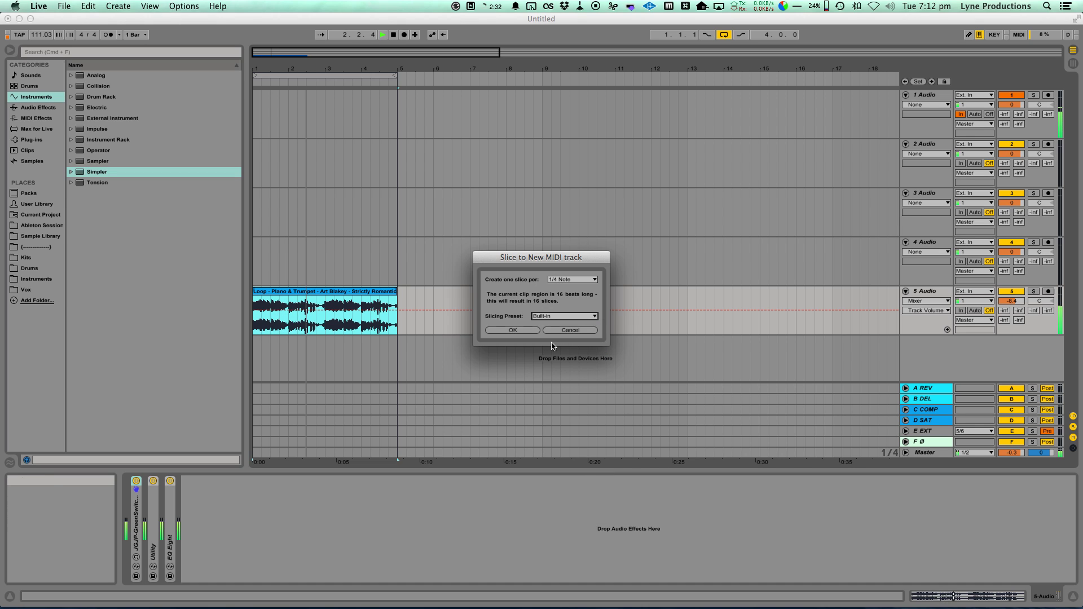
left_click(571, 331)
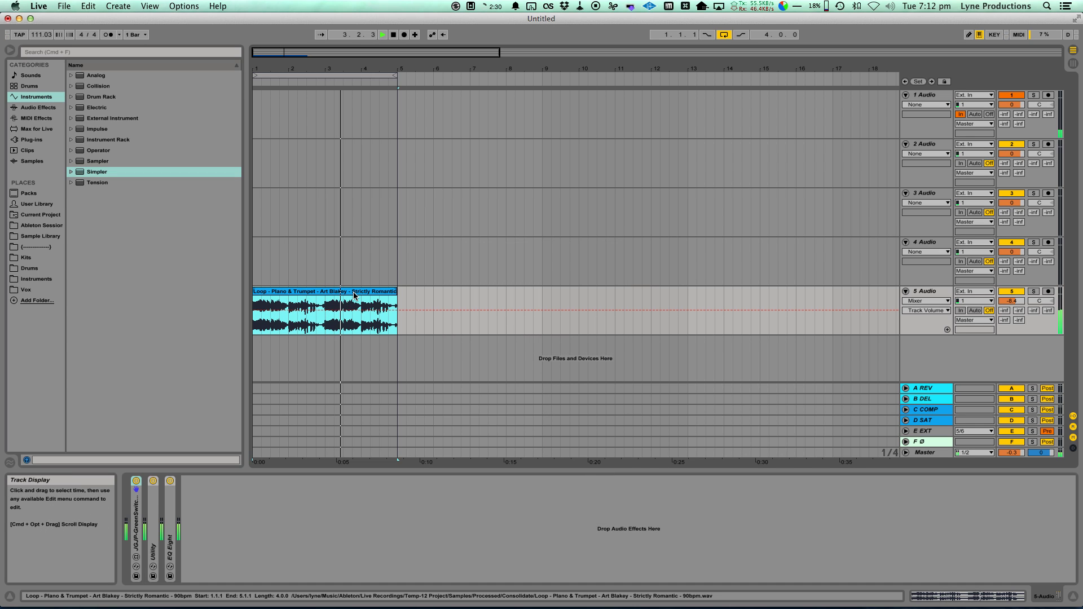
key("super+space")
key("Escape")
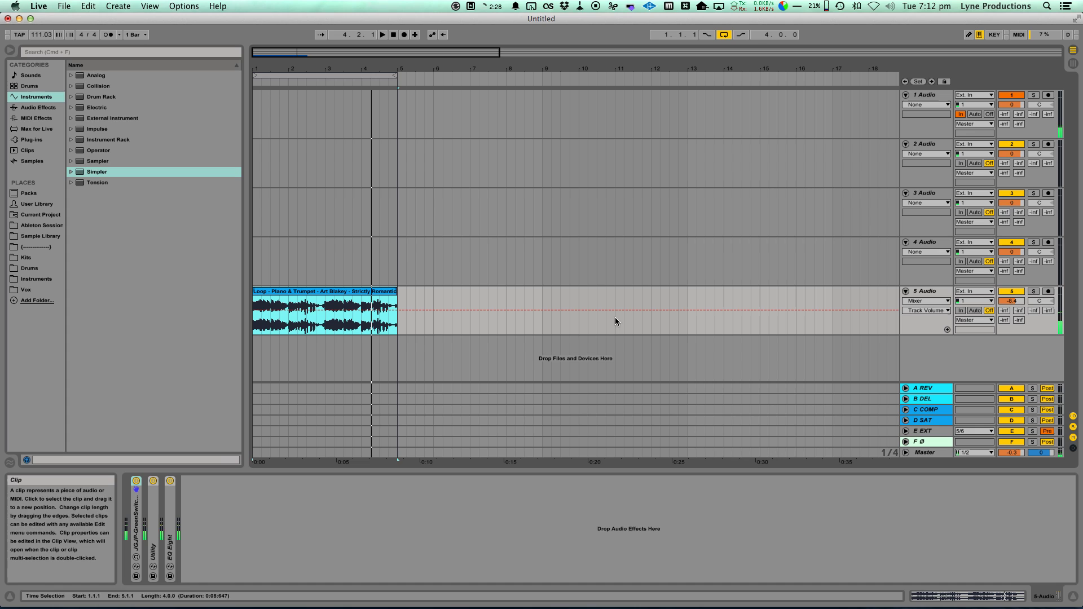
Create a new MIDI track below track 5 Audio and load an empty Simpler on it
left_click(927, 293)
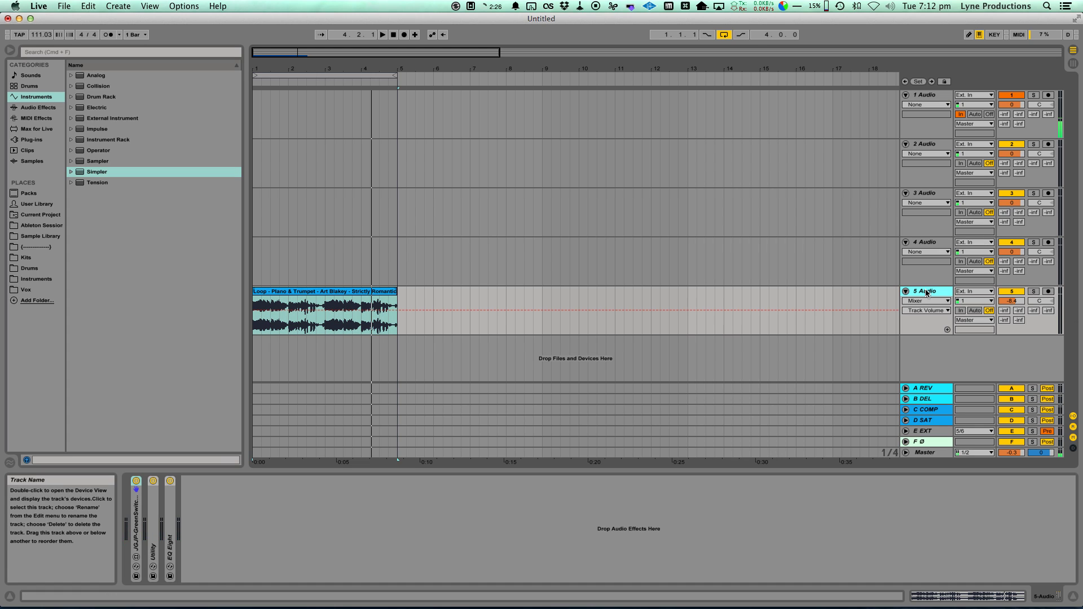
key("super+shift+t")
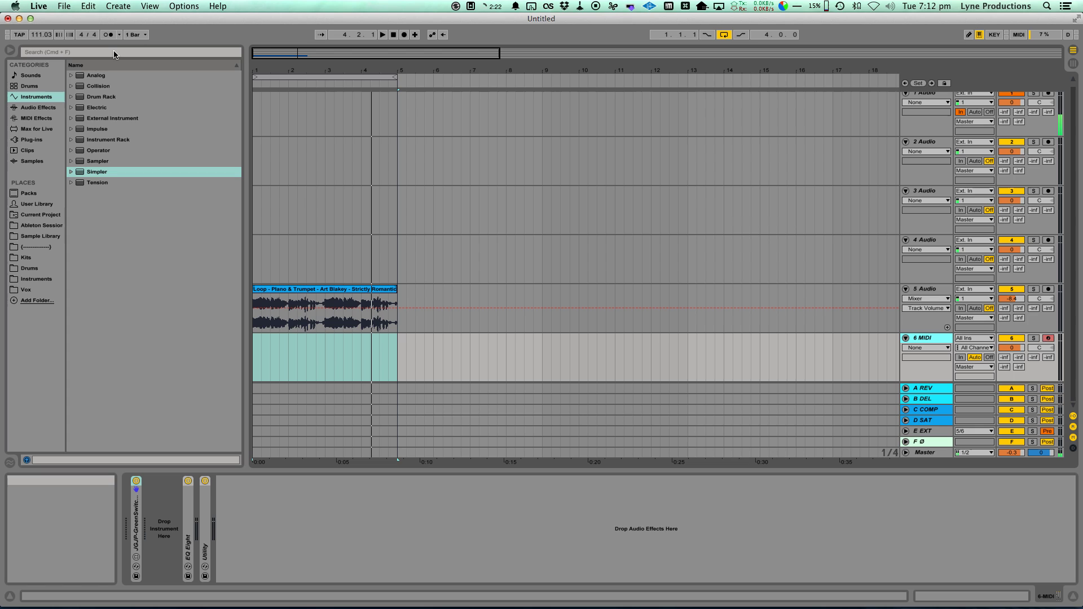
double_click(93, 172)
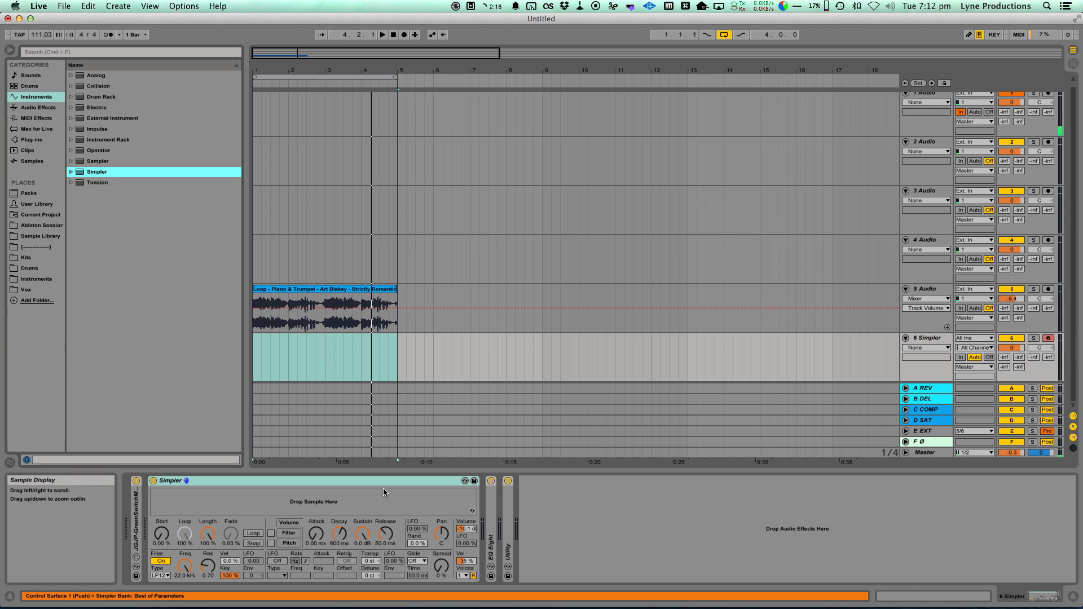
Group the Simpler into a Drum Rack and show the rack's macro controls
right_click(397, 478)
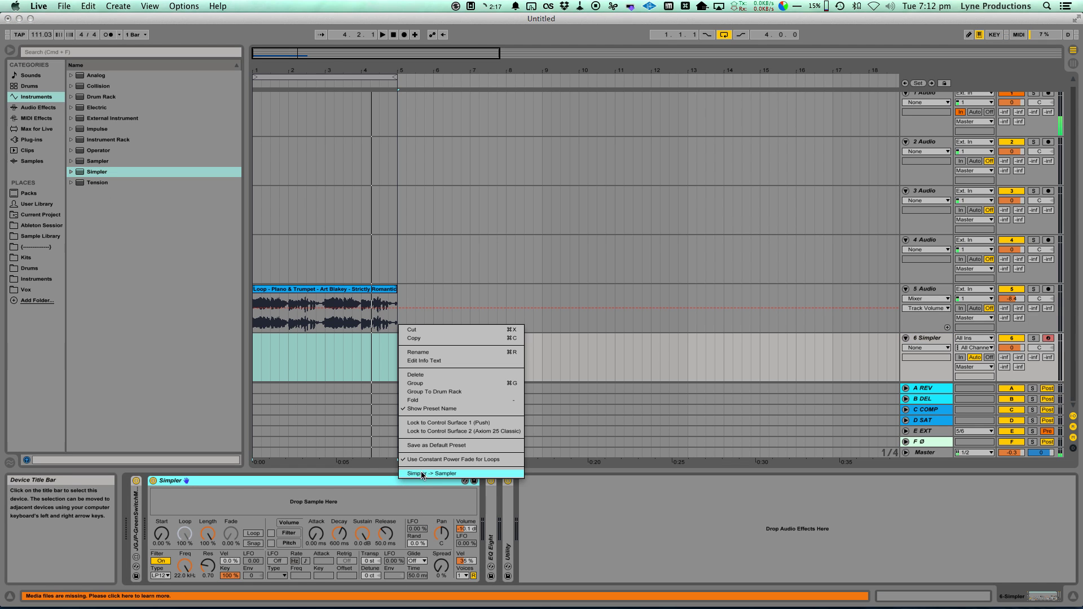
left_click(460, 394)
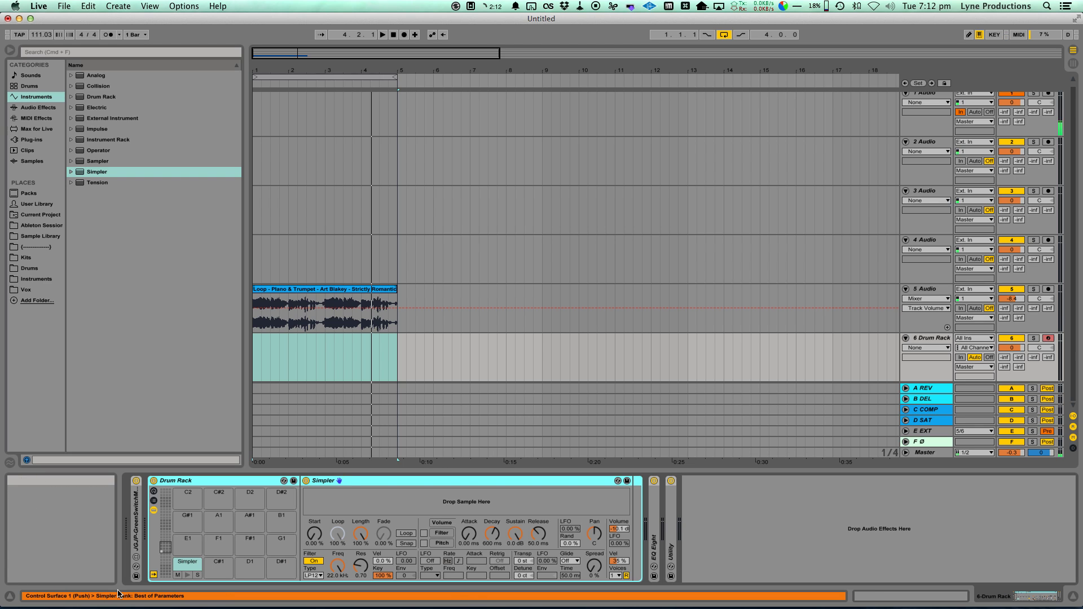
left_click(182, 566)
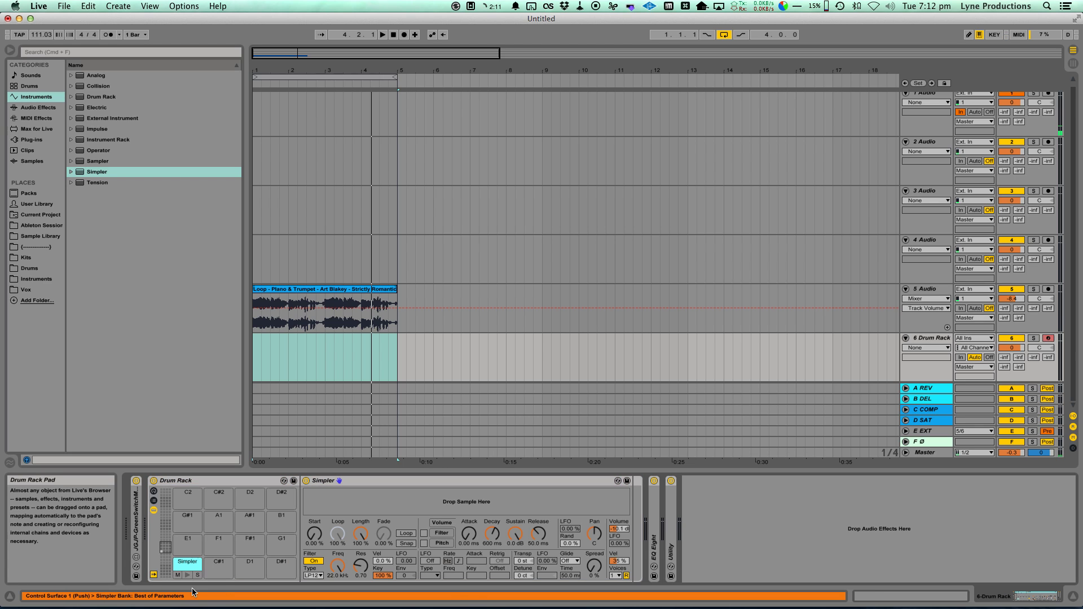
left_click(153, 492)
left_click(233, 516)
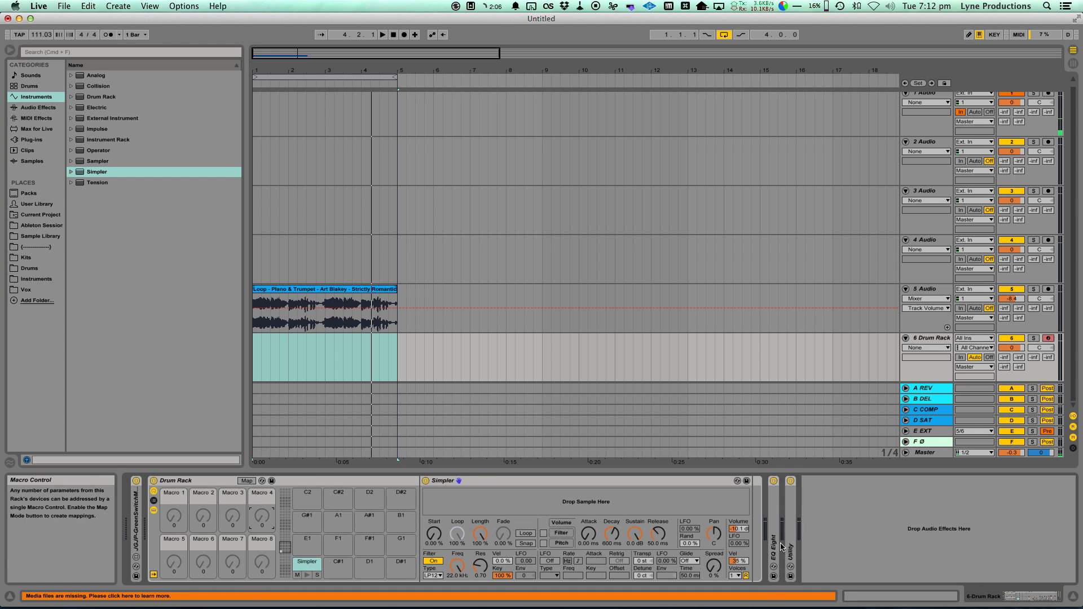
Map Simpler's volume envelope Attack, Decay, Sustain and Release to Macros 1, 2, 3 and 4 respectively
left_click(587, 535)
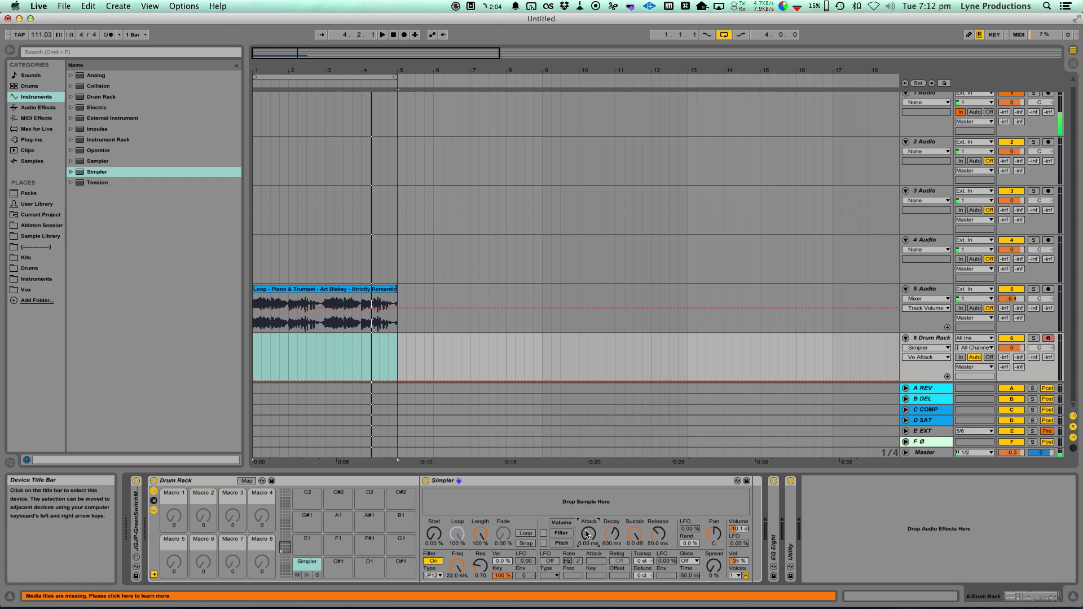
right_click(587, 535)
left_click(620, 468)
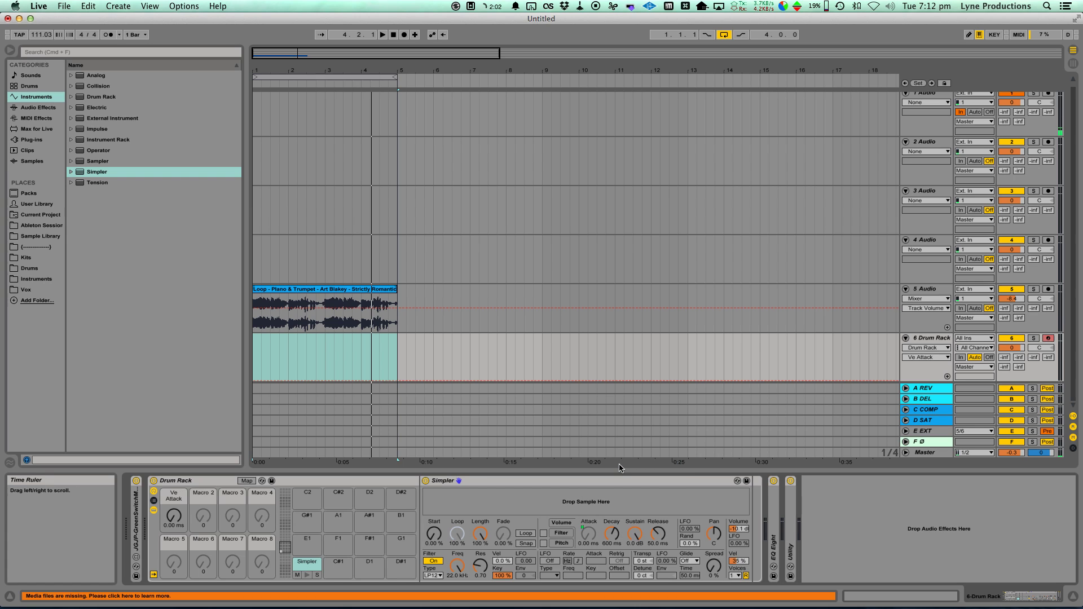
left_click(612, 533)
right_click(612, 533)
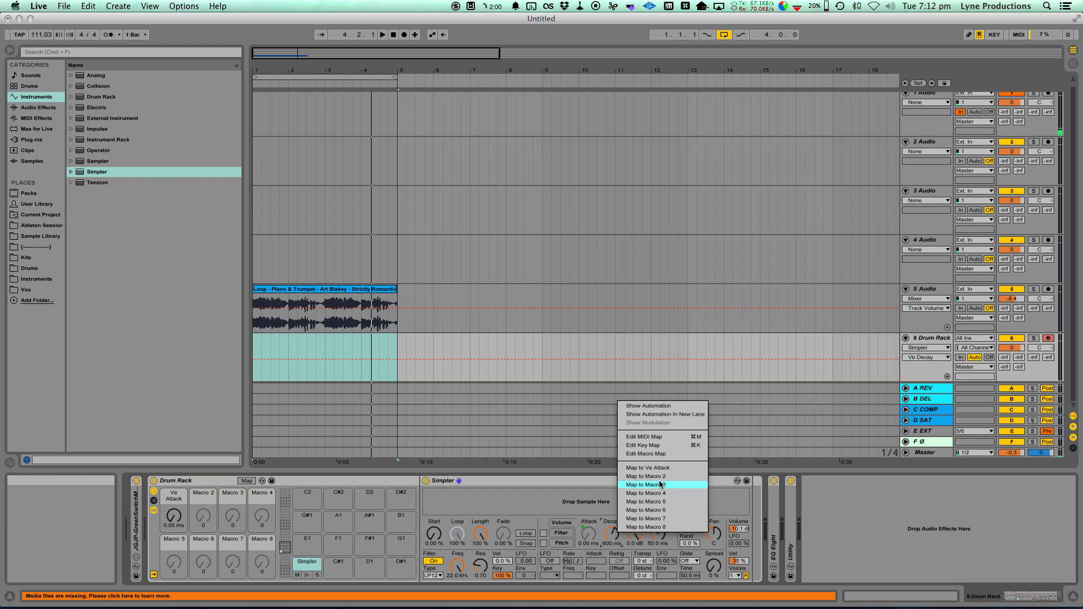
left_click(649, 476)
left_click(634, 534)
right_click(635, 533)
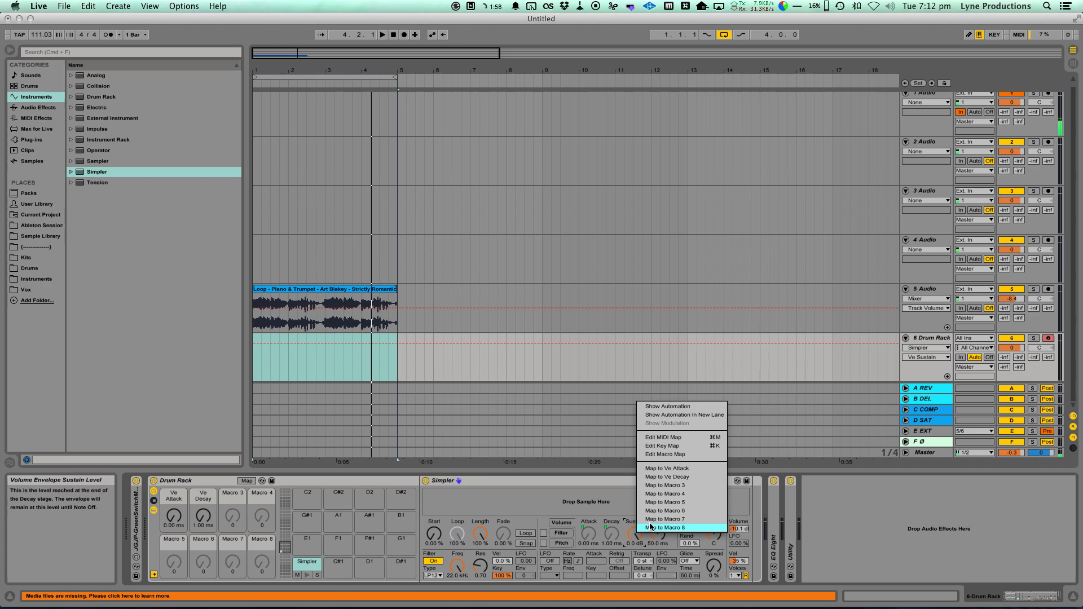
left_click(669, 485)
left_click(656, 535)
right_click(656, 535)
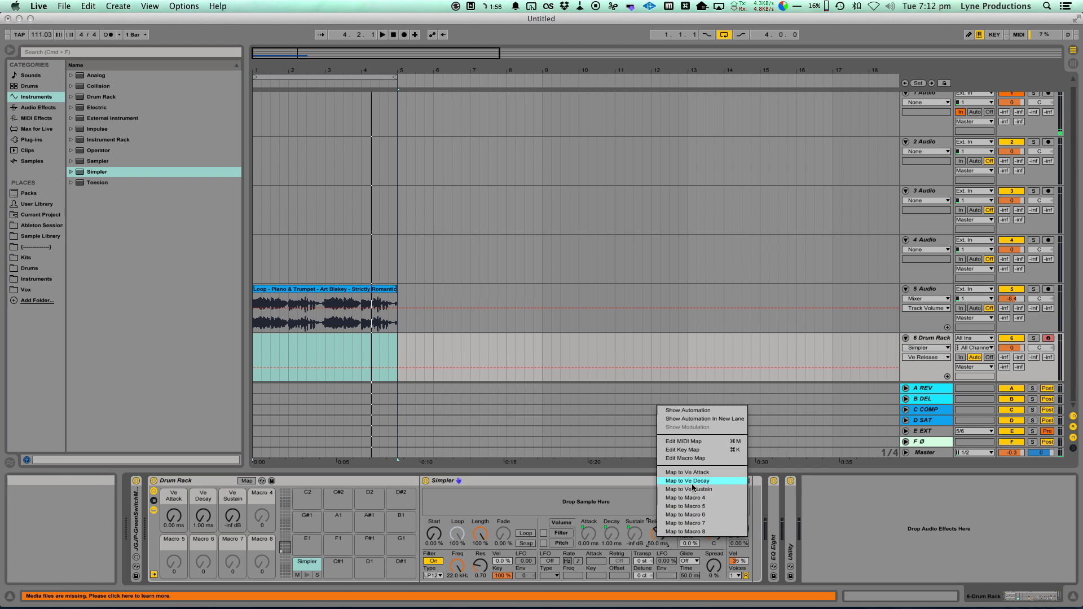
left_click(692, 497)
Map Simpler's Volume to Macro 8 and its Transpose to Macro 5
left_click(731, 529)
right_click(731, 529)
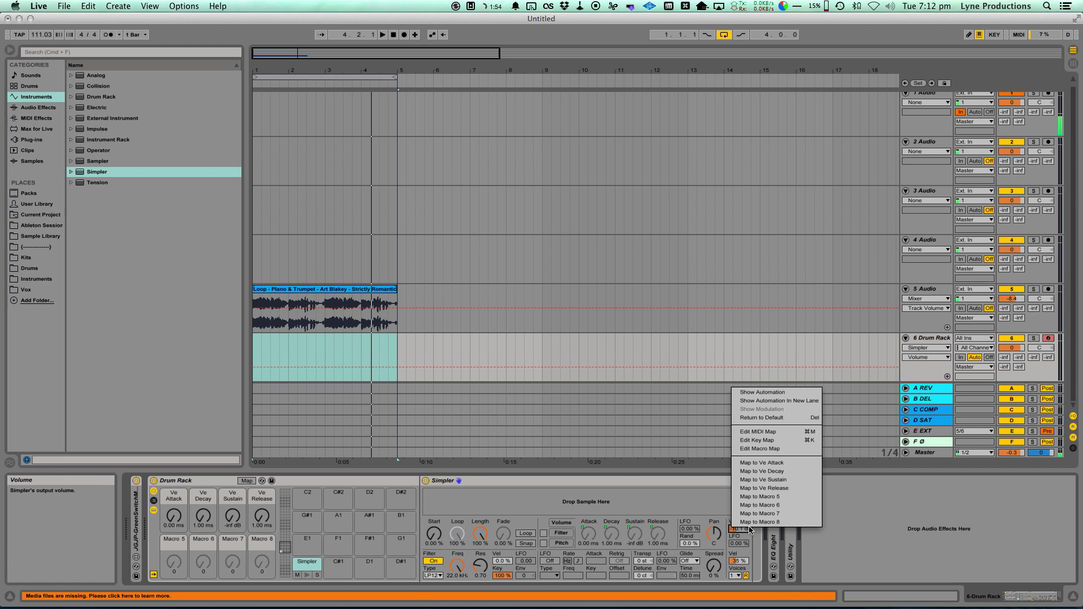
left_click(759, 529)
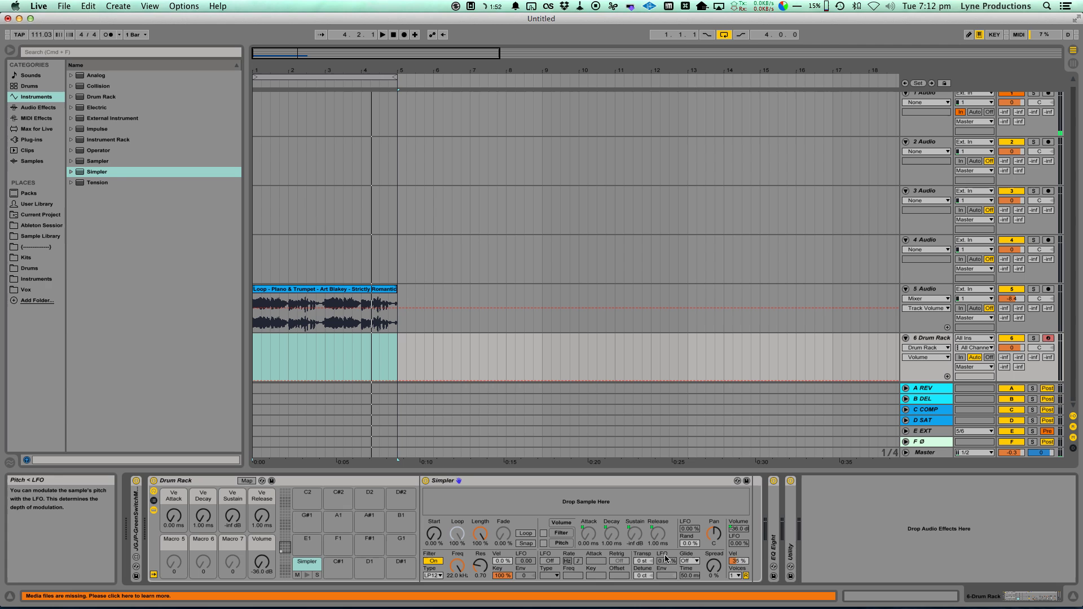
right_click(643, 561)
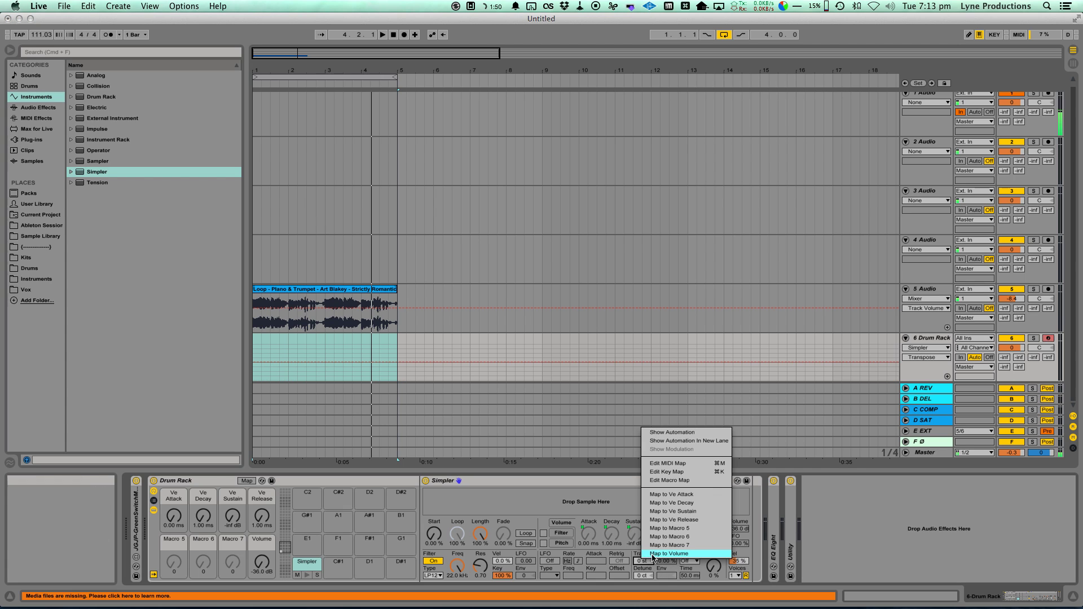
left_click(669, 529)
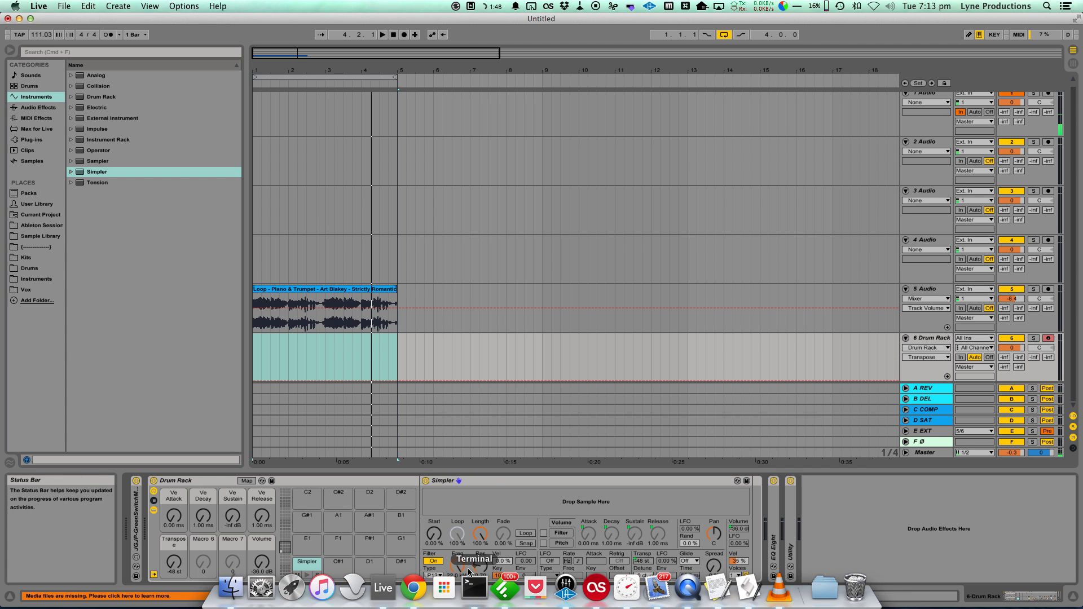
Map Simpler's filter frequency to Macro 6 and its filter resonance to Macro 7
right_click(458, 568)
left_click(496, 543)
right_click(481, 566)
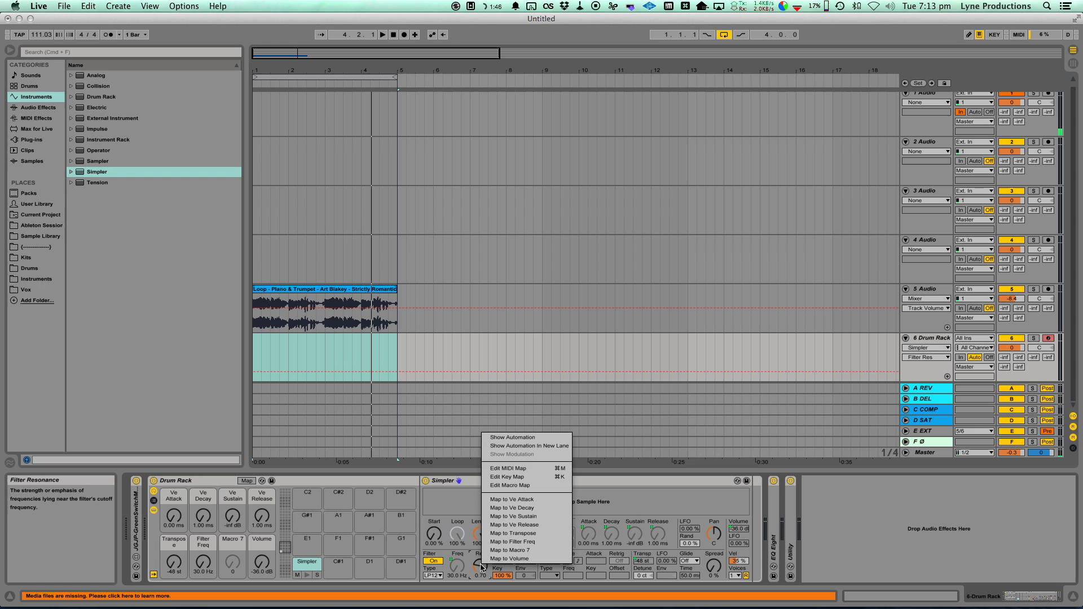
left_click(510, 550)
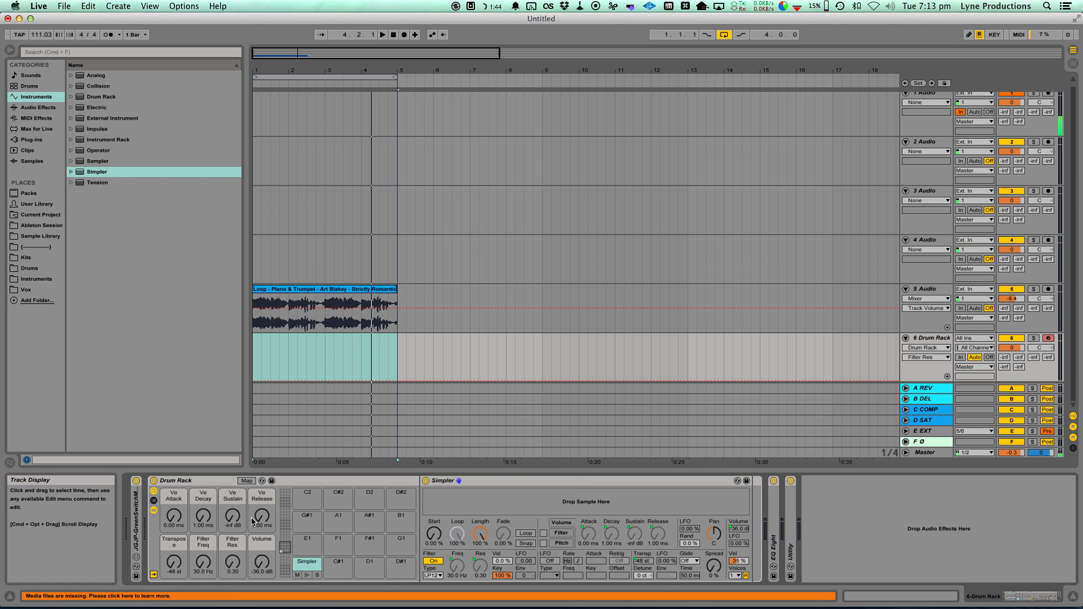
Open the rack's macro mappings and set the Volume mapping's maximum to 0 dB
left_click(246, 482)
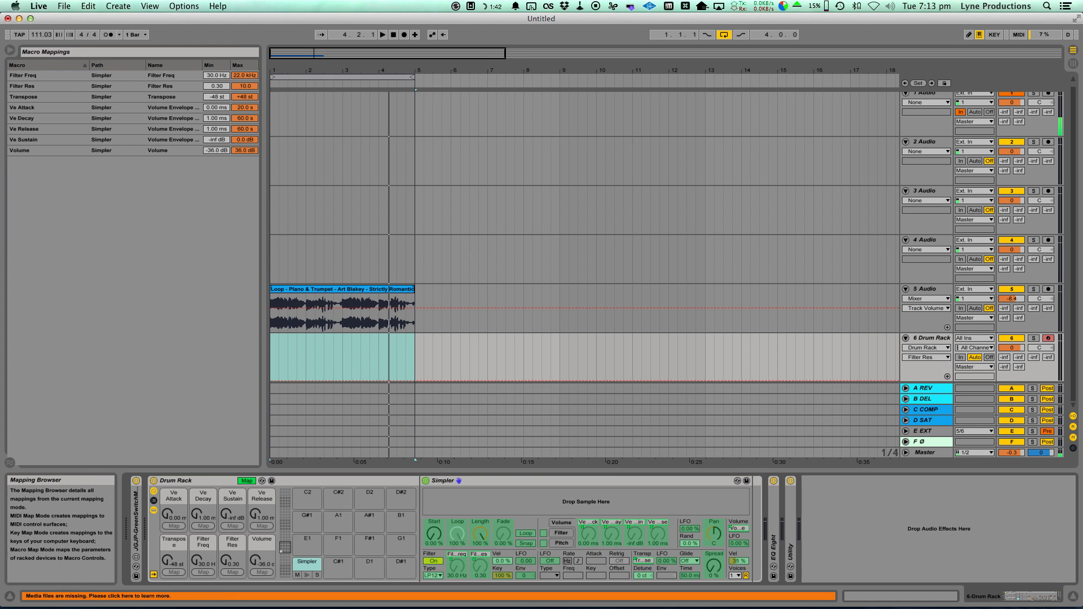
left_click(245, 153)
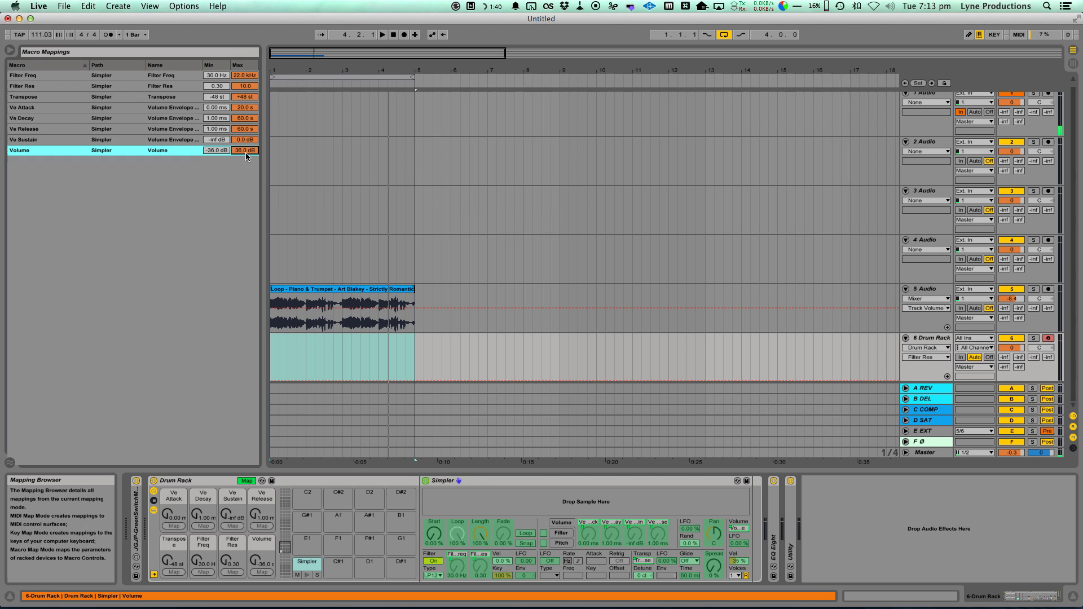
type("0")
key("Return")
Limit the Transpose mapping to a range of -12 to +12 st and leave macro mapping mode
left_click(250, 98)
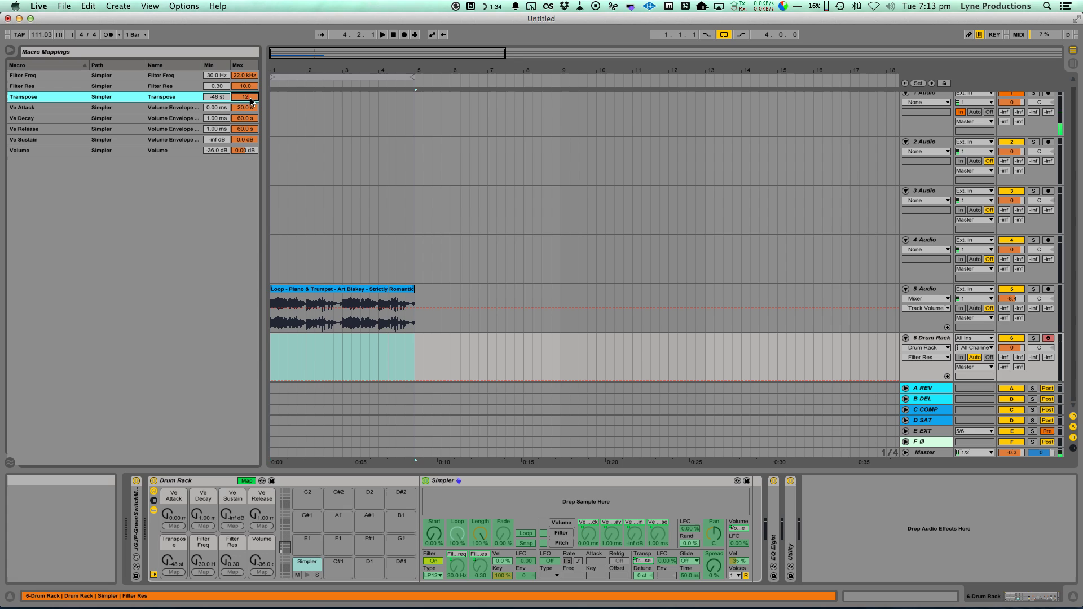
left_click(223, 97)
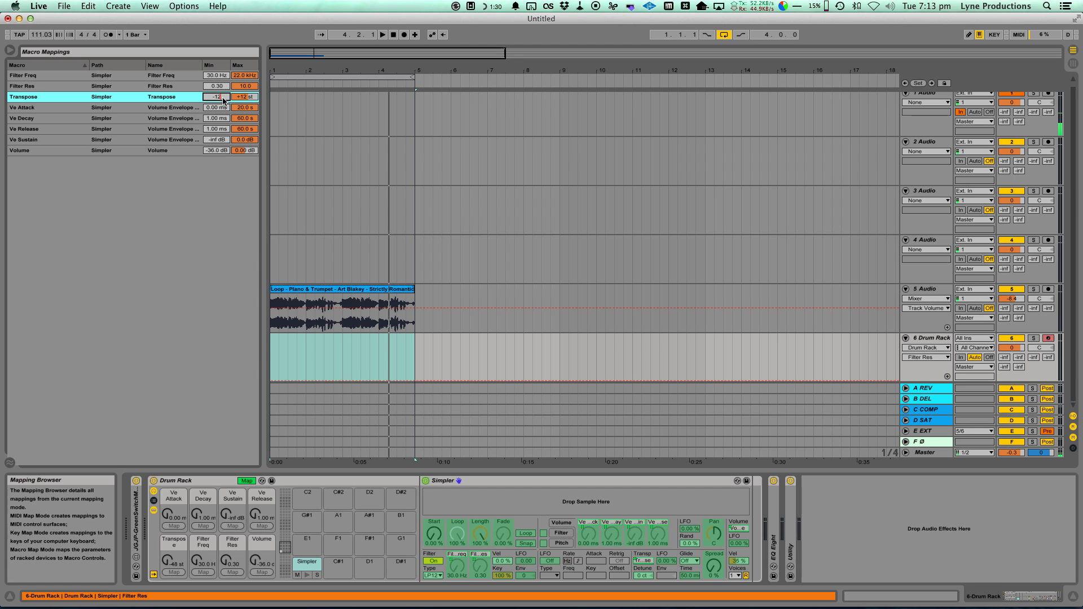
key("Return")
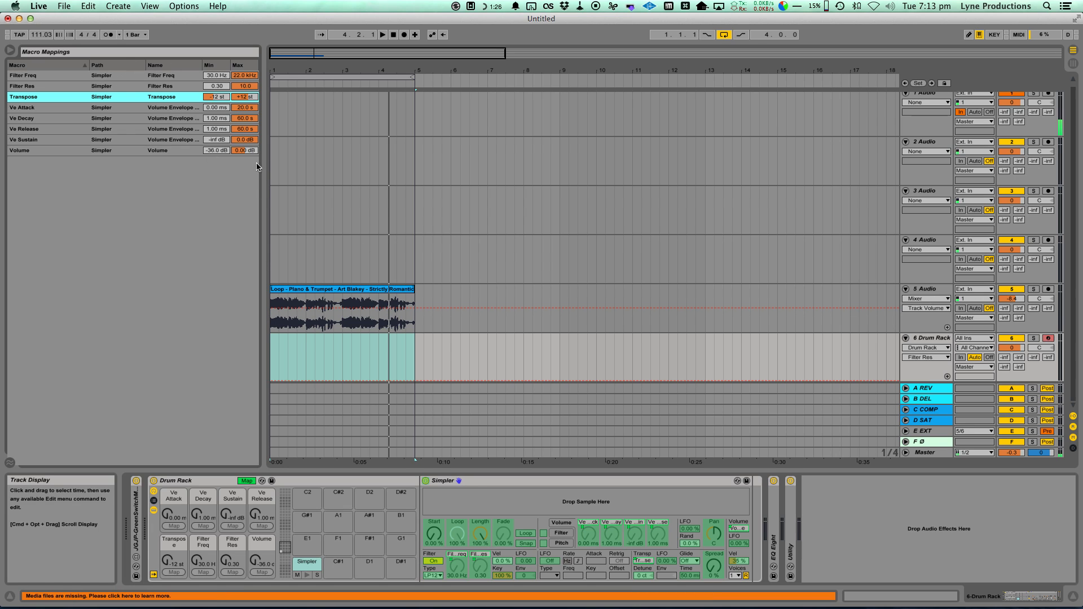
left_click(246, 480)
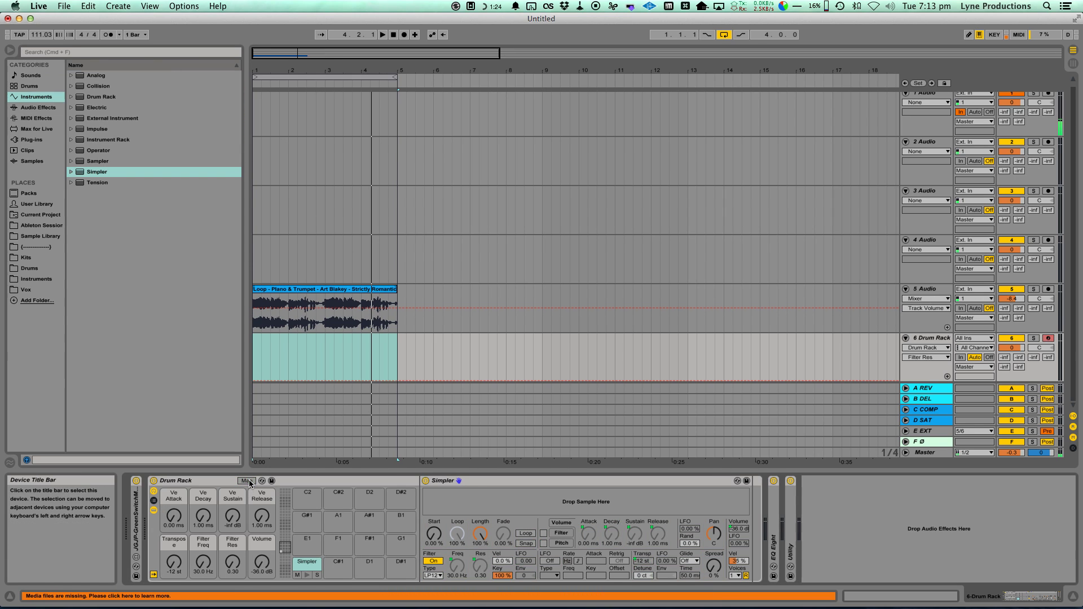
Set the Ve Sustain macro to 0.0 dB and the Ve Release macro to 30 ms
left_click(233, 516)
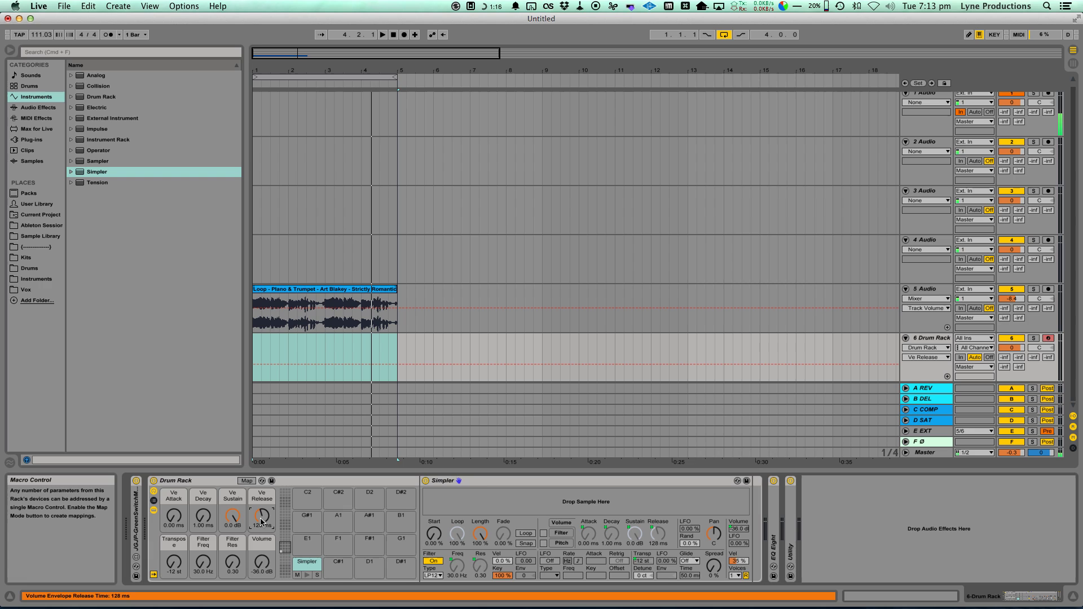
type("30")
key("Return")
Set the Volume macro to -4 dB and raise the Filter Freq macro to 22.0 kHz
left_click(262, 571)
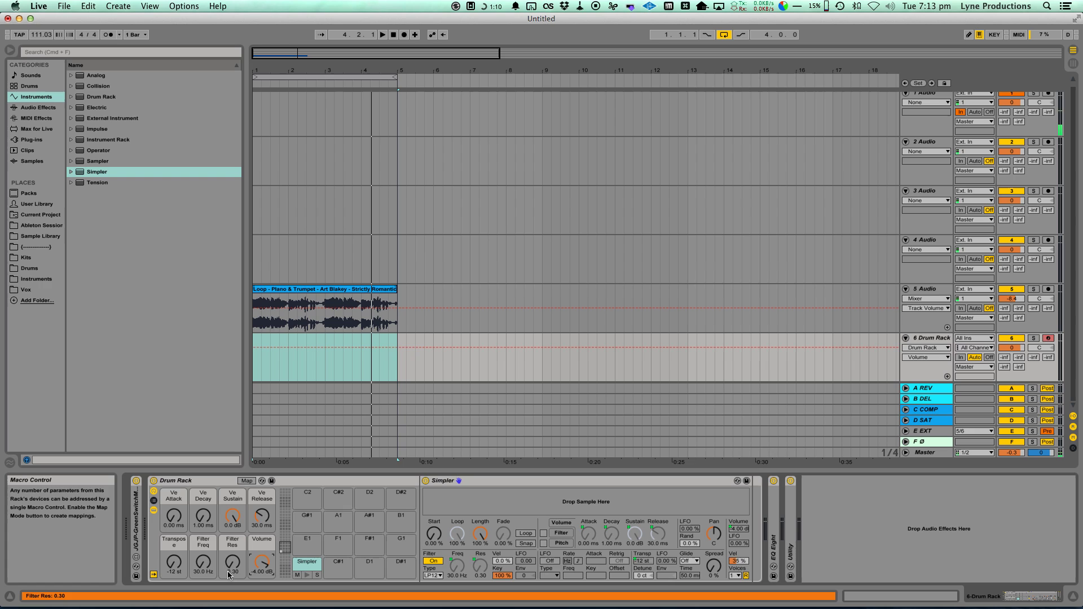
left_click_drag(207, 568, 207, 530)
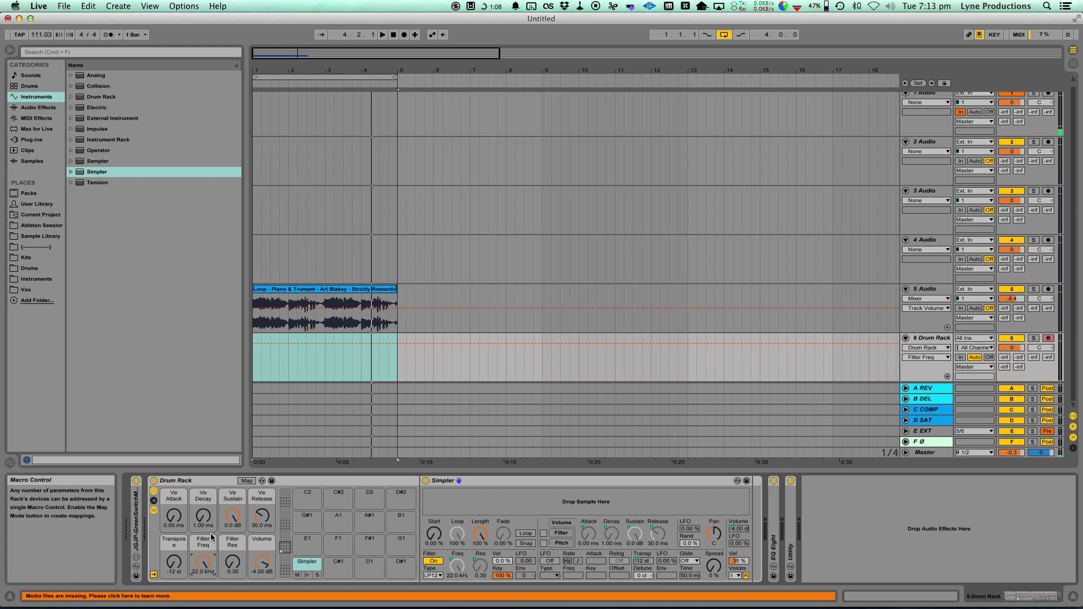
Set the Transpose macro to 0 st, the Ve Decay macro to 300 ms and the Ve Attack macro to about 0.75 ms
type("0")
left_click(208, 520)
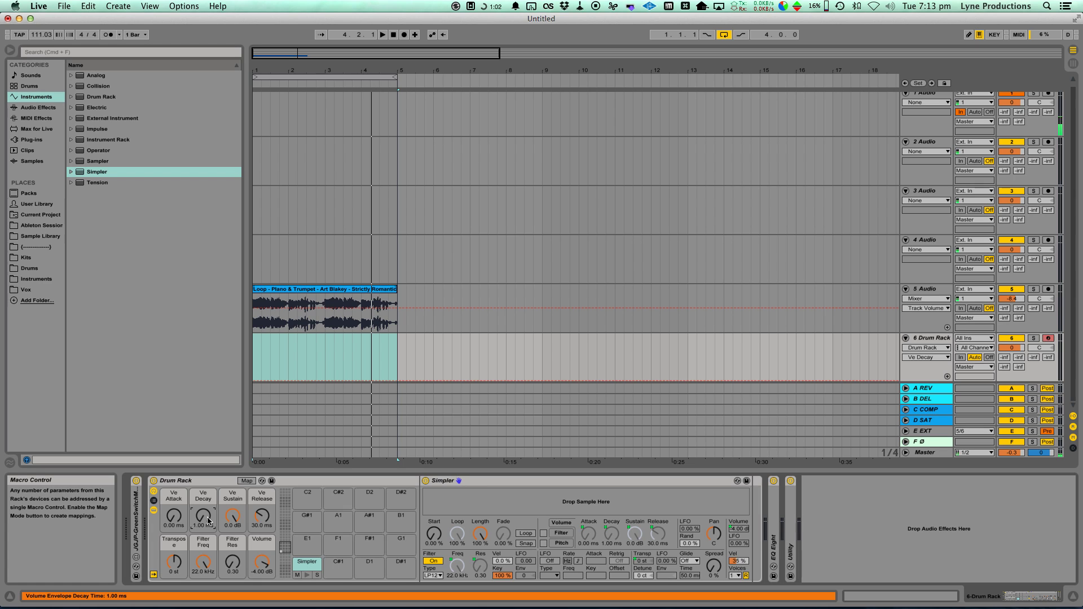
type("300")
left_click_drag(166, 520, 176, 514)
Rename the Drum Rack as ADSRVideo
left_click(209, 483)
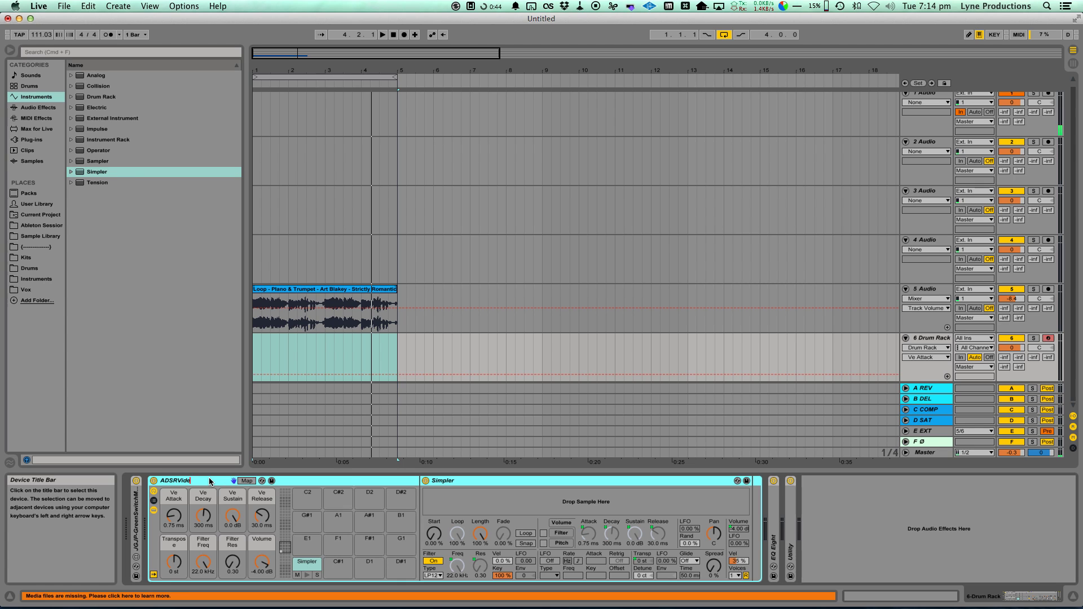
type("o")
key("Return")
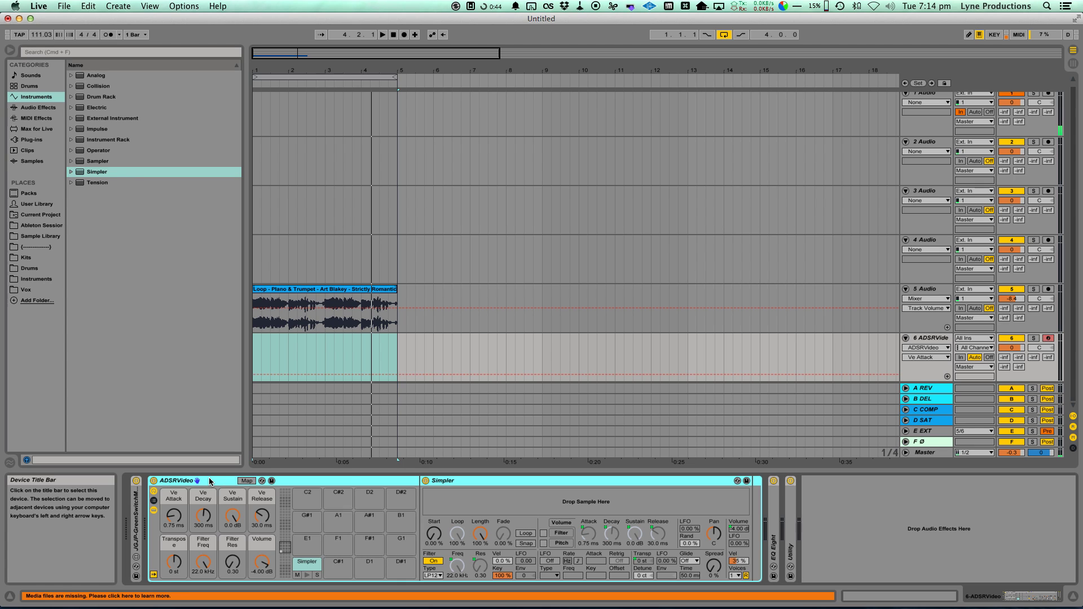
Save the ADSRVideo rack as a preset in the User Library's Defaults > Slicing folder
left_click(34, 204)
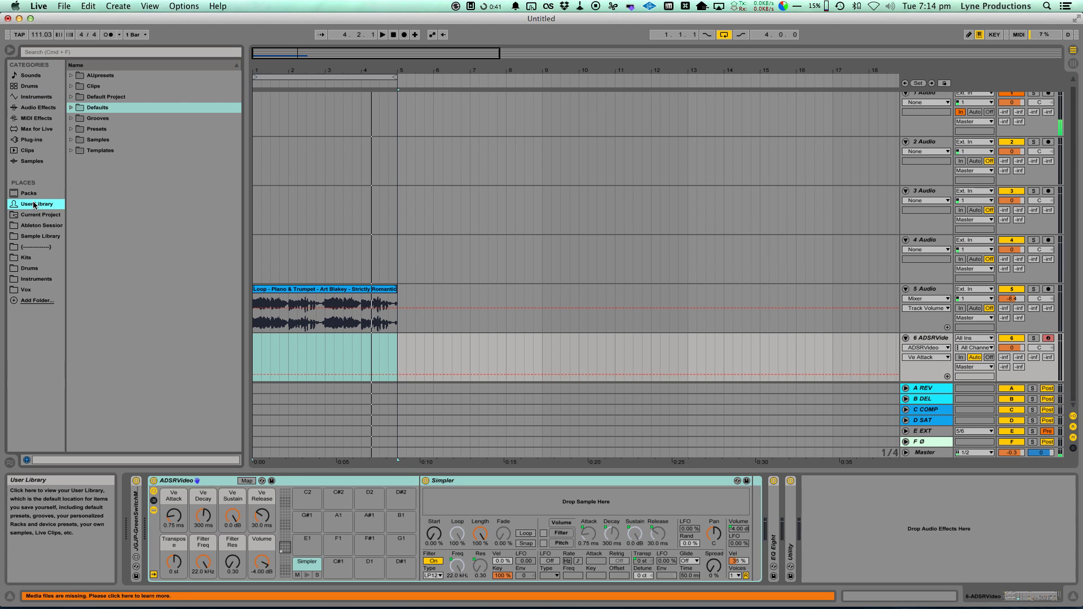
left_click(71, 107)
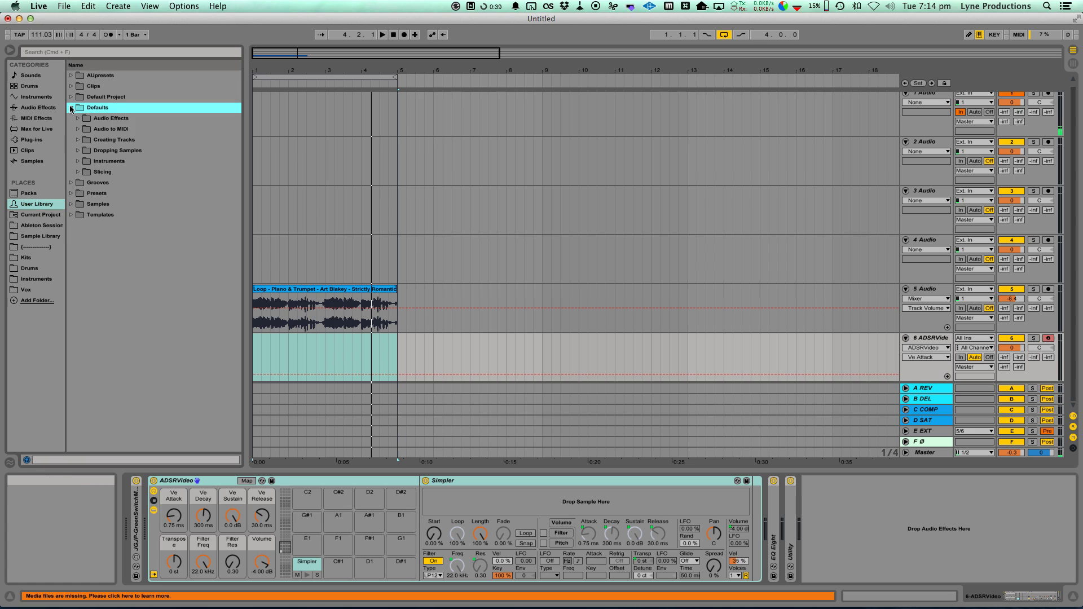
left_click(78, 172)
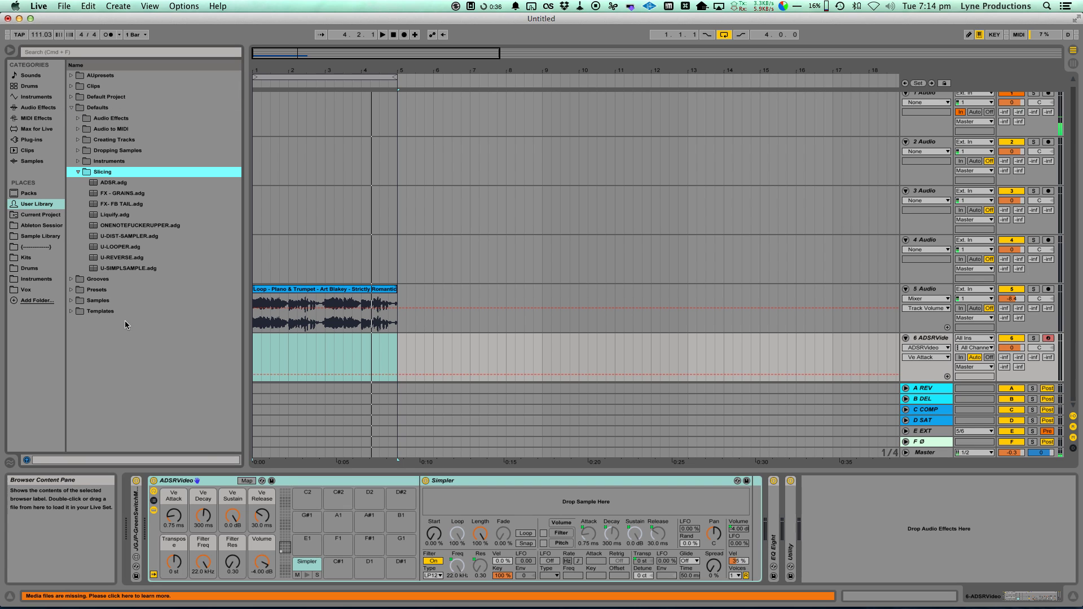
left_click(178, 481)
left_click_drag(178, 481, 98, 174)
key("Return")
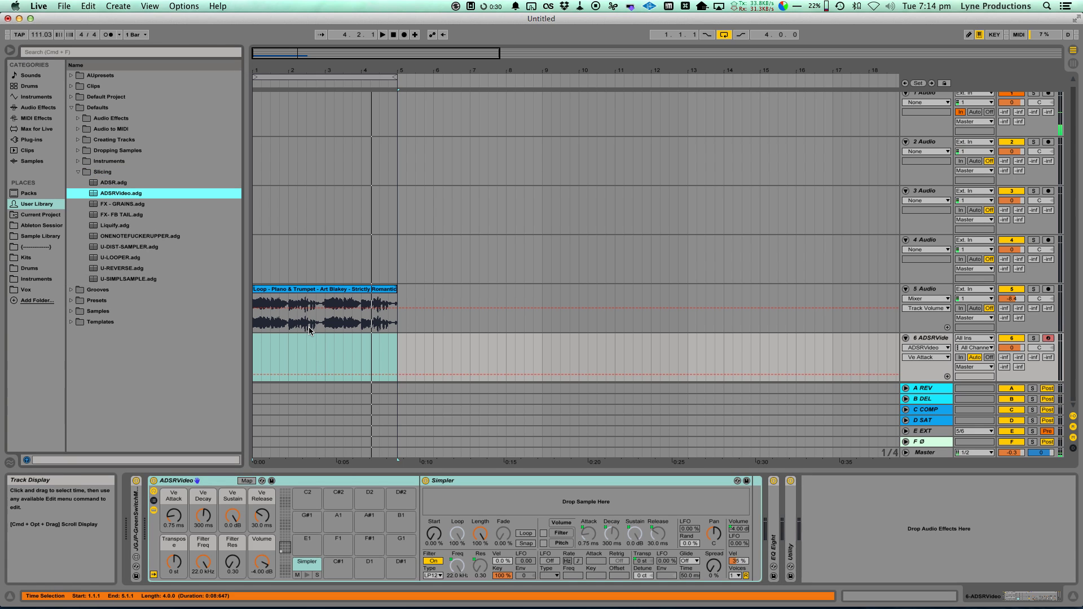
Delete the ADSRVideo rack's track from the arrangement, keeping the audio loop on 5 Audio
left_click(334, 320)
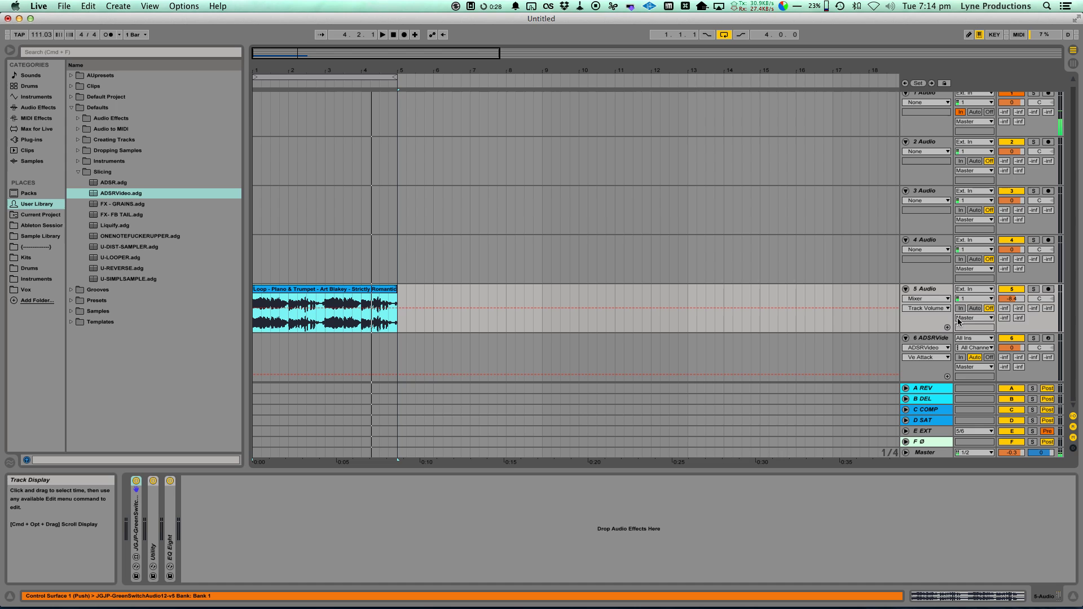
left_click(905, 338)
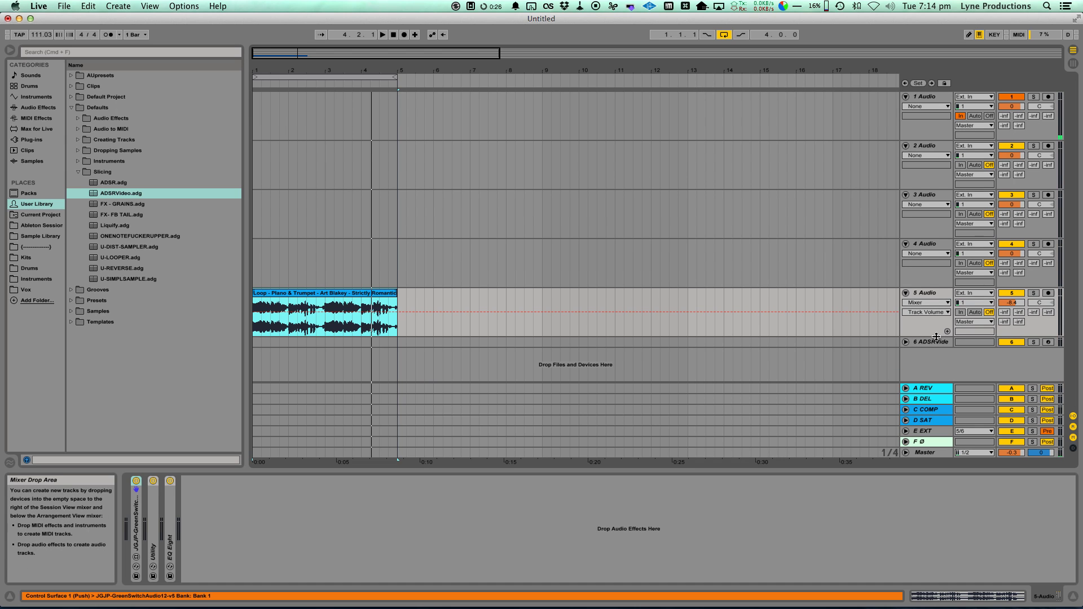
left_click(932, 343)
key("Delete")
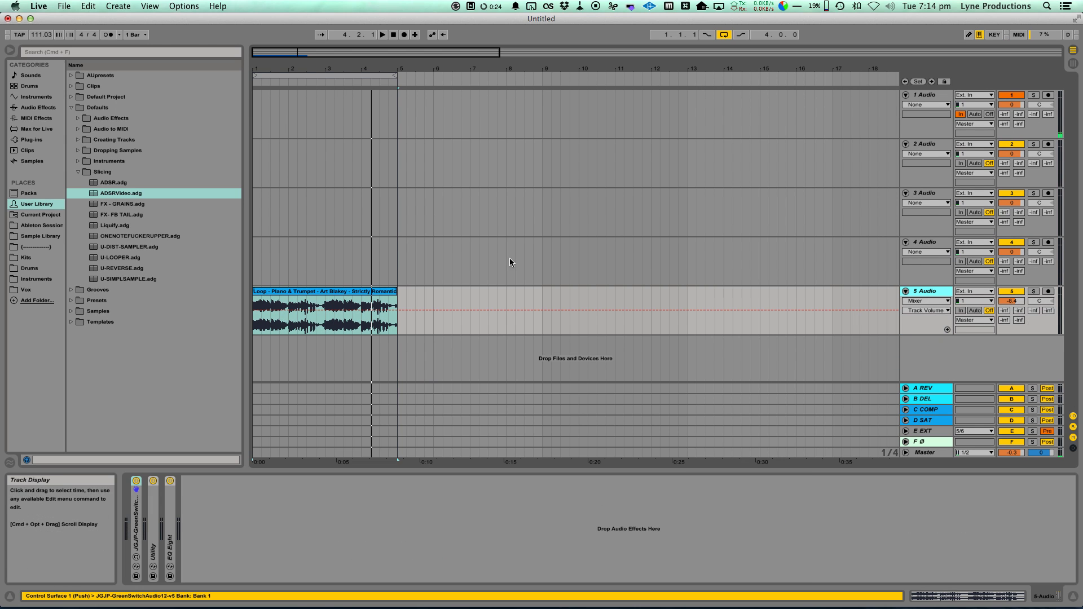
Slice the piano and trumpet loop to a new MIDI track, one slice per 1/4 note, using the ADSRVideo slicing preset
left_click(320, 291)
right_click(320, 291)
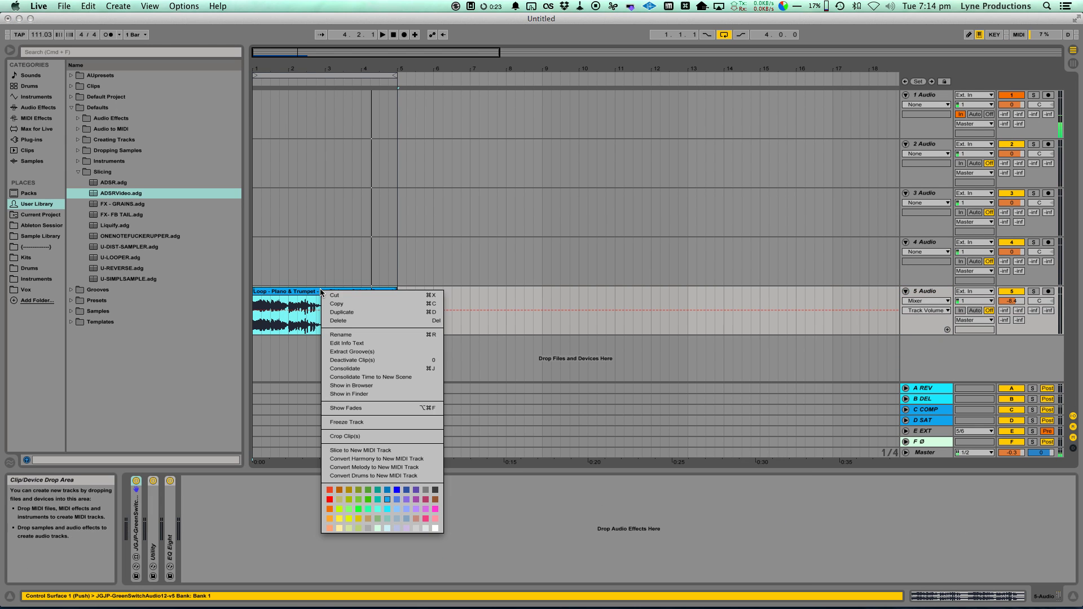
left_click(350, 451)
left_click(564, 316)
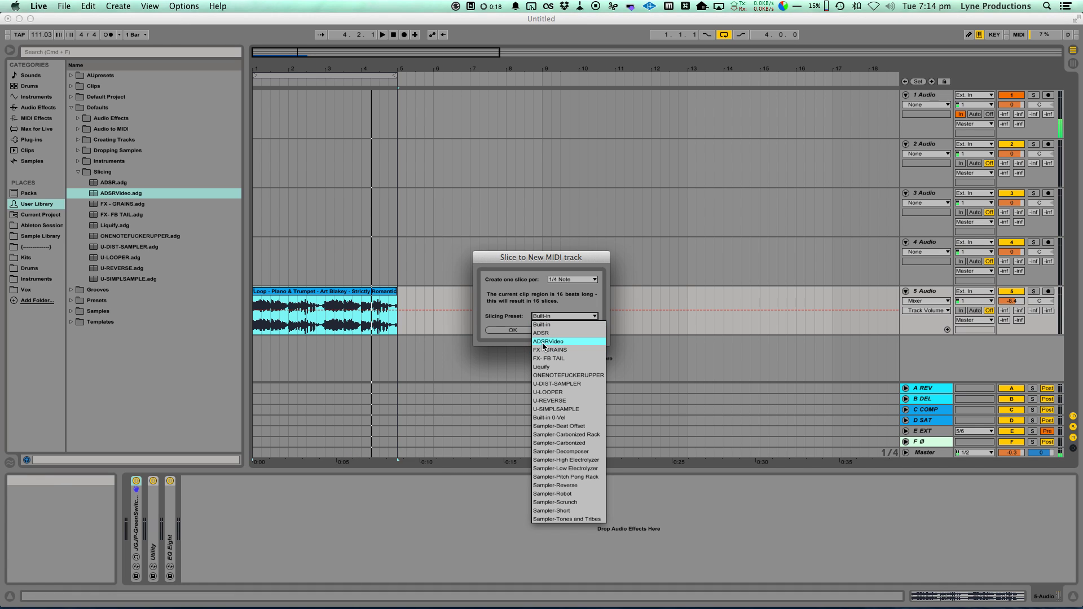
left_click(551, 342)
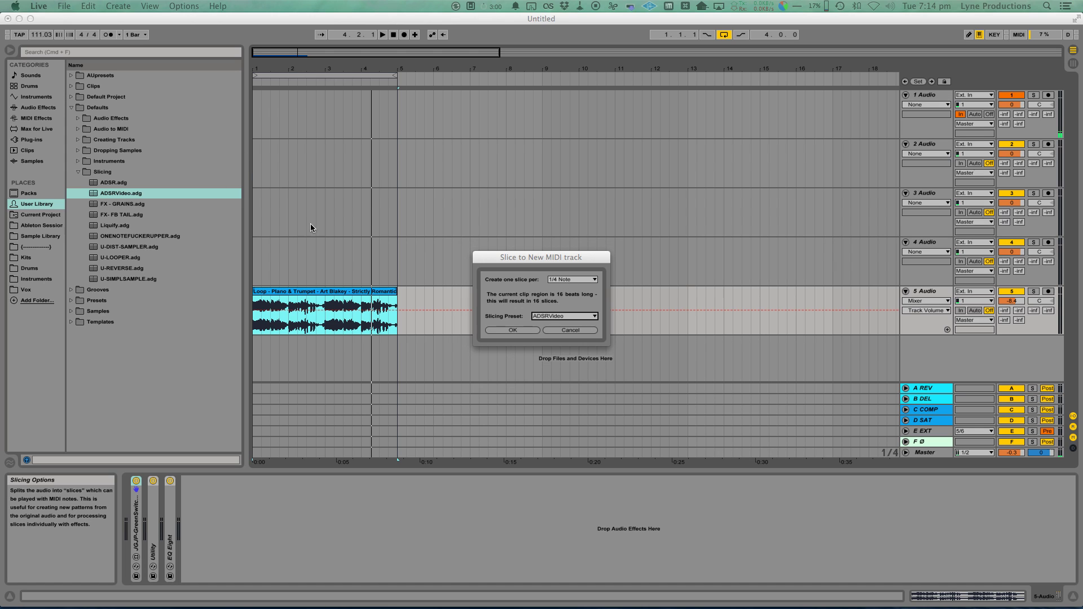
left_click(547, 256)
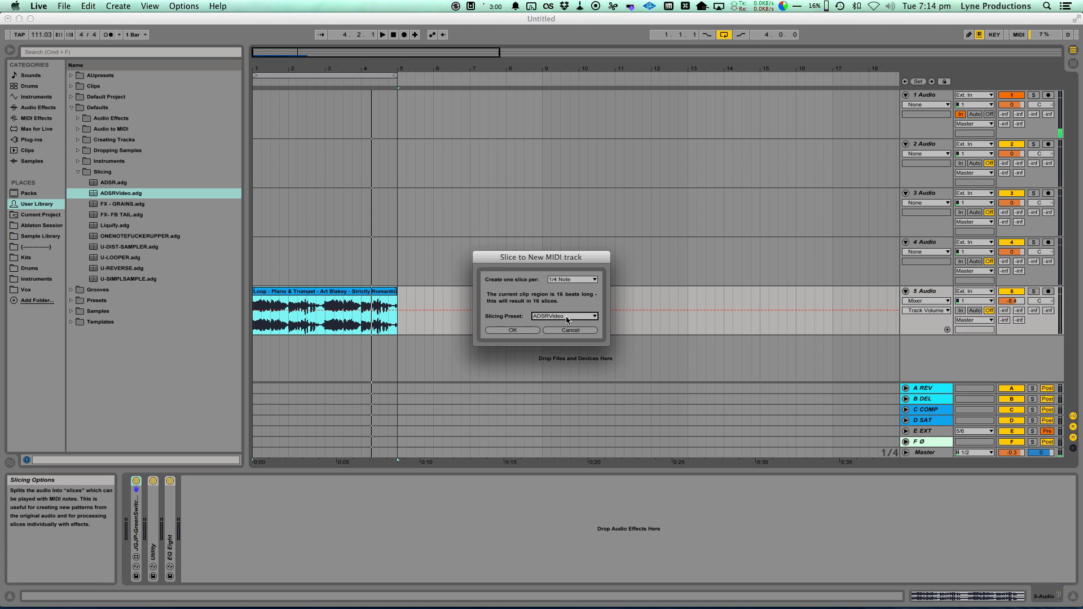
left_click(513, 331)
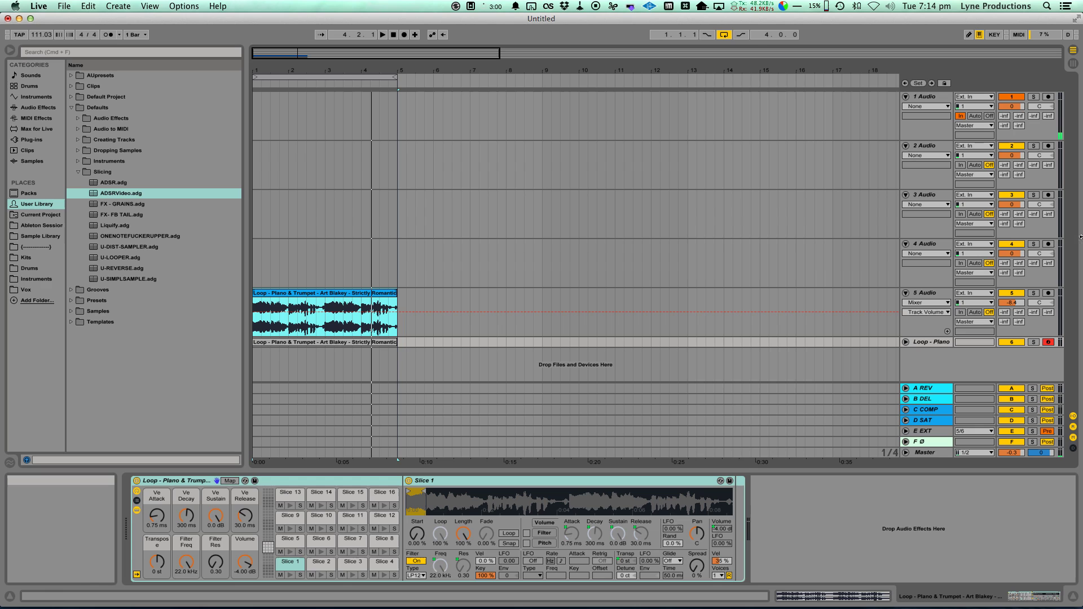
Deactivate the original 5 Audio track, then unfold the sliced MIDI track and play its clip
left_click(1012, 293)
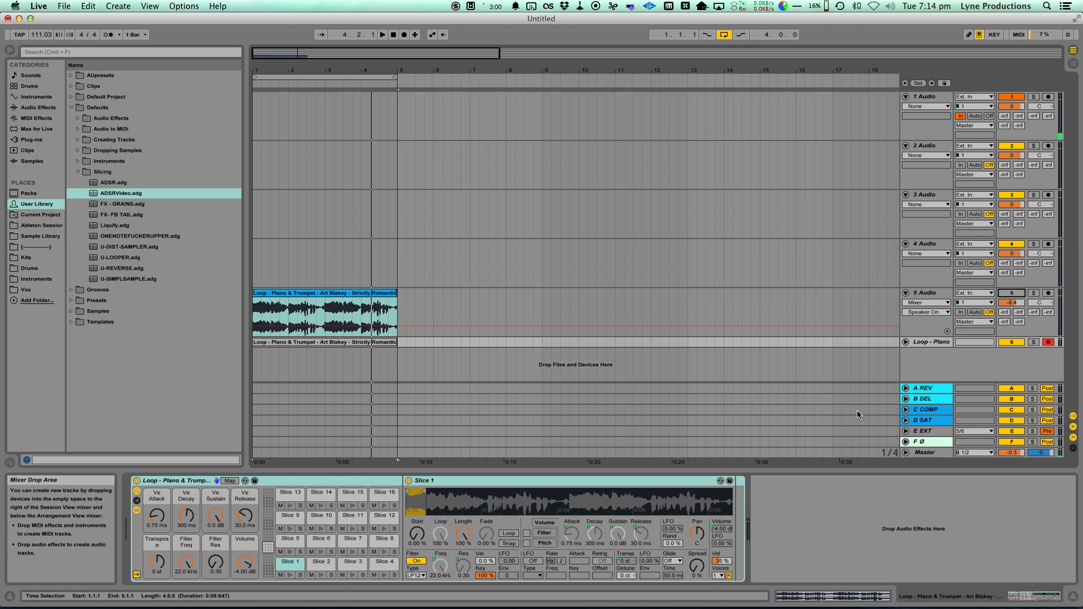
left_click(906, 342)
left_click(316, 338)
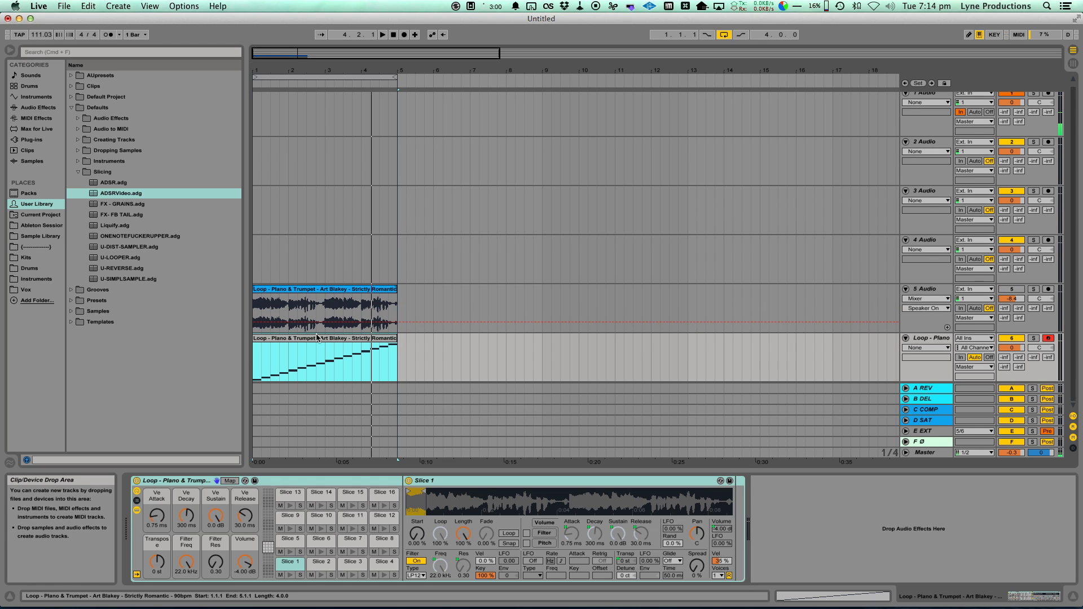
key("space")
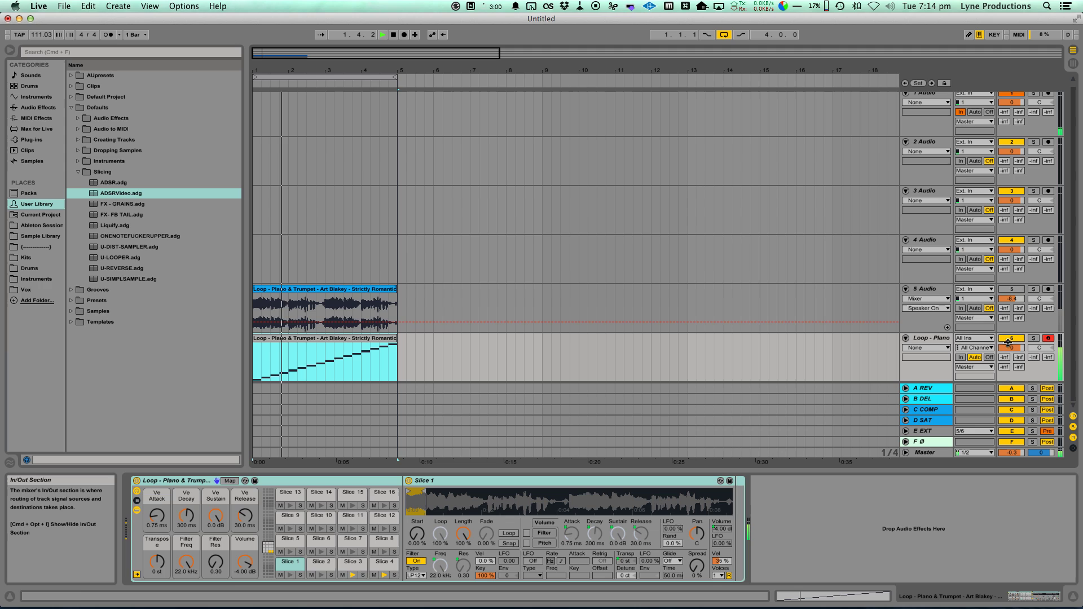
During playback, set the macros to Volume about -5.10 dB, Ve Sustain -inf dB, Filter Freq about 713 Hz and Filter Res 0.30
left_click_drag(245, 563, 186, 578)
left_click_drag(212, 518, 212, 576)
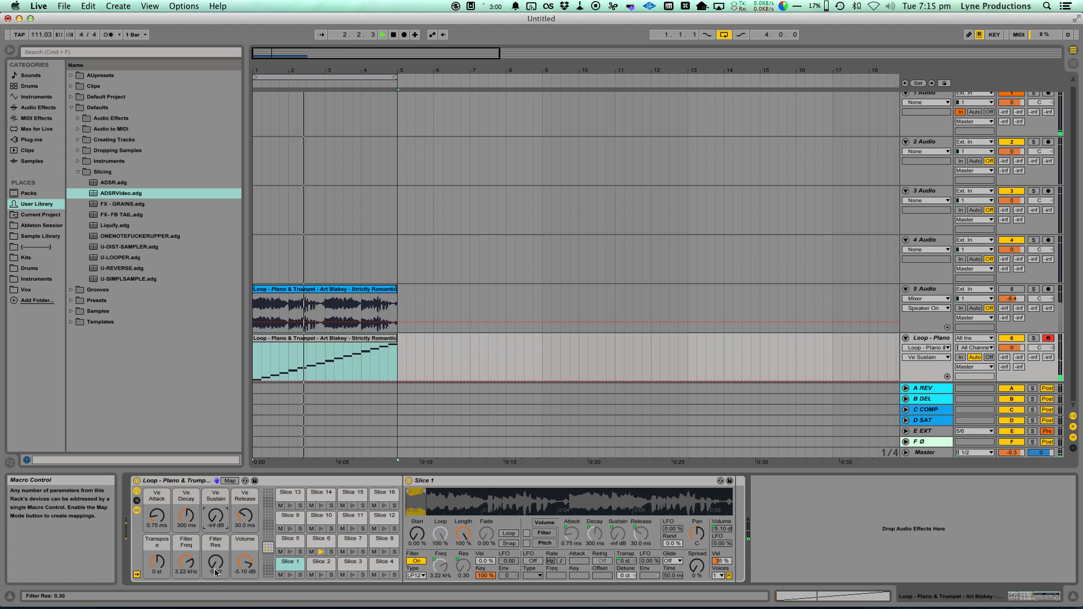
left_click_drag(215, 571, 186, 571)
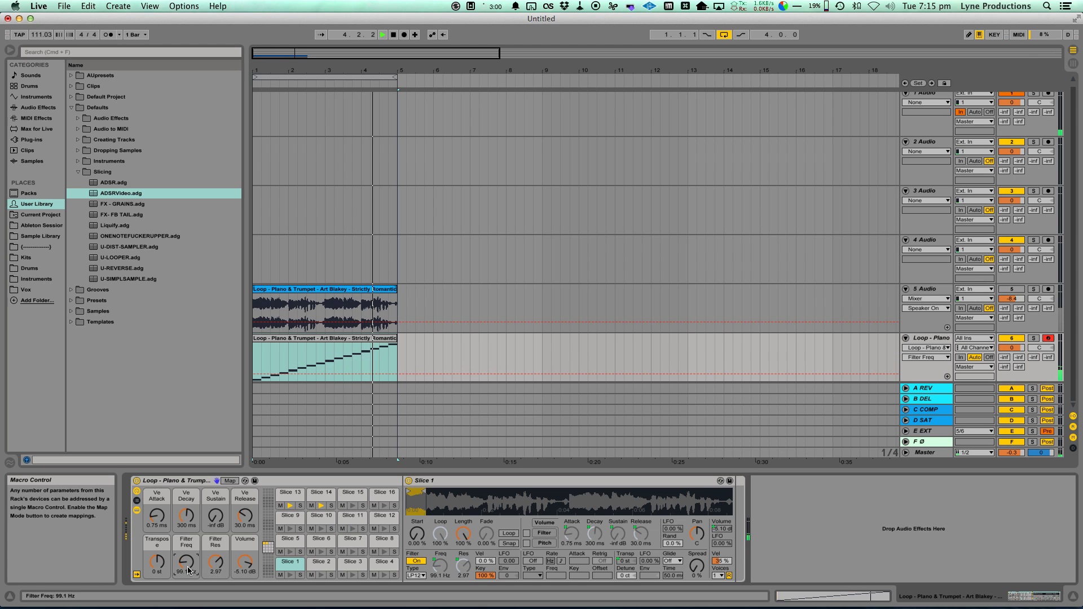
left_click_drag(189, 571, 216, 599)
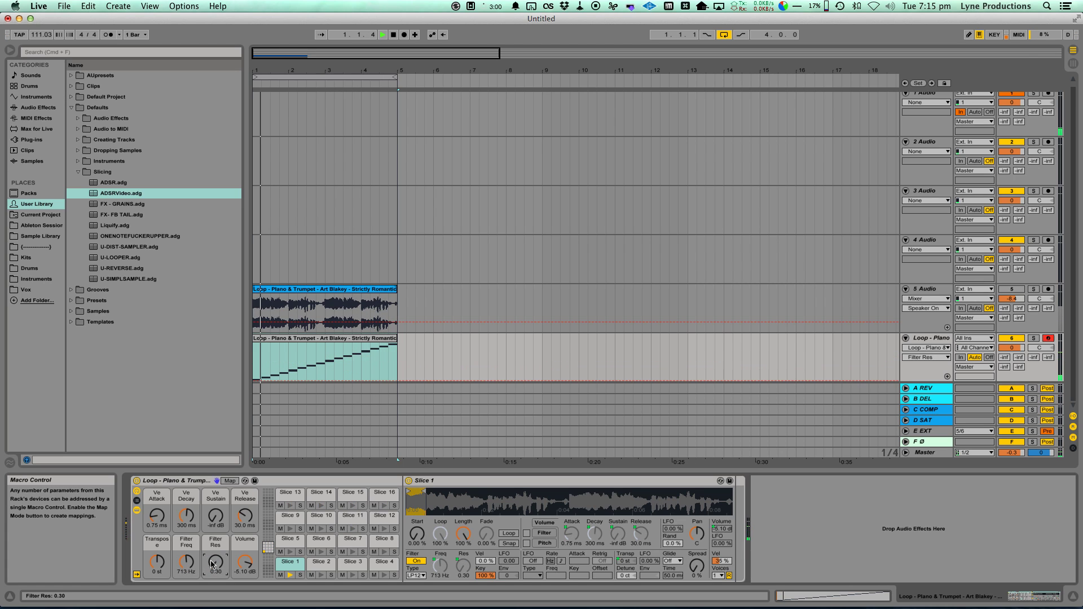